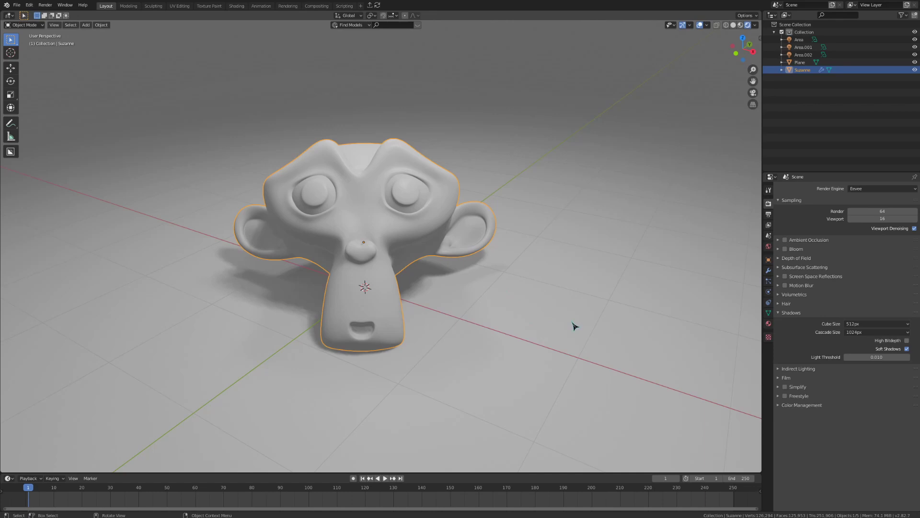
Step: Enable Ambient Occlusion, Bloom and Screen Space Reflections in the Eevee render settings
{"action": "middle_click_drag", "start_coordinate": [573, 324], "coordinate": [644, 320]}
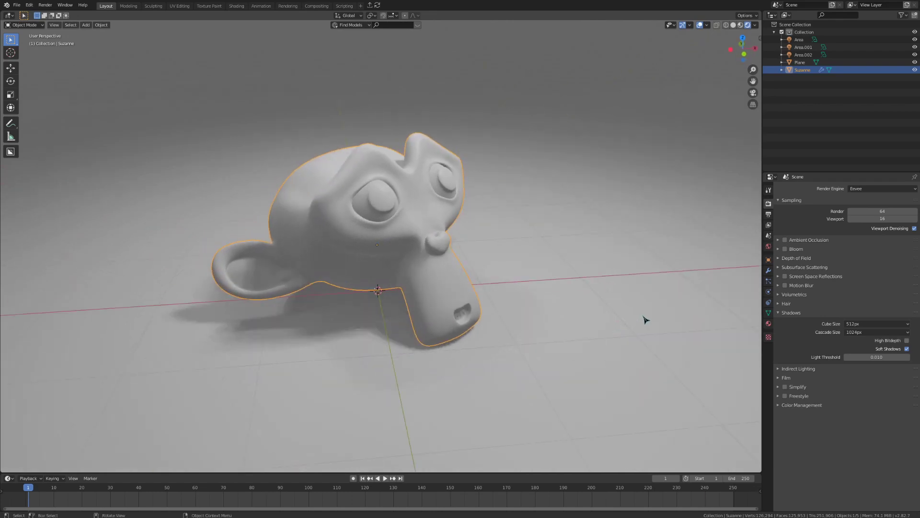
{"action": "left_click", "coordinate": [784, 240]}
{"action": "left_click", "coordinate": [785, 249]}
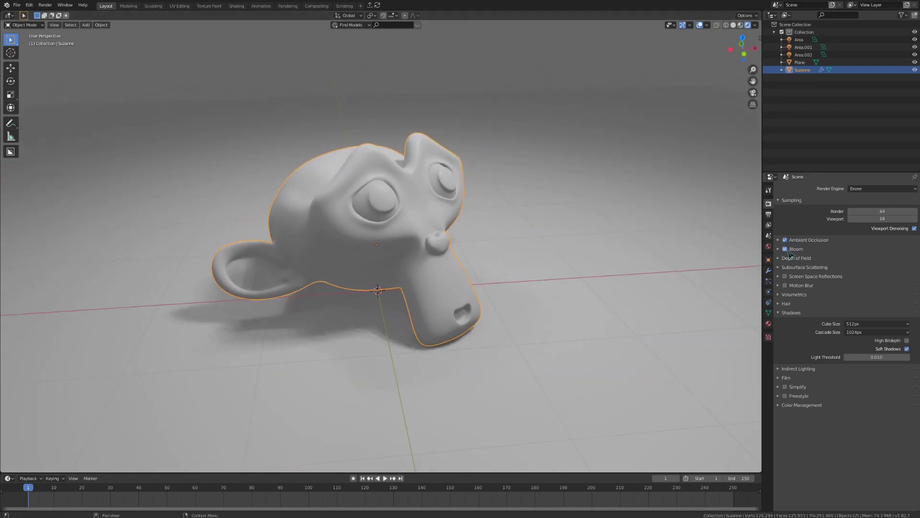
{"action": "left_click", "coordinate": [785, 277]}
Step: Set the Ambient Occlusion distance to 0.5 m and check the contact shading beneath the monkey head
{"action": "left_click", "coordinate": [809, 240]}
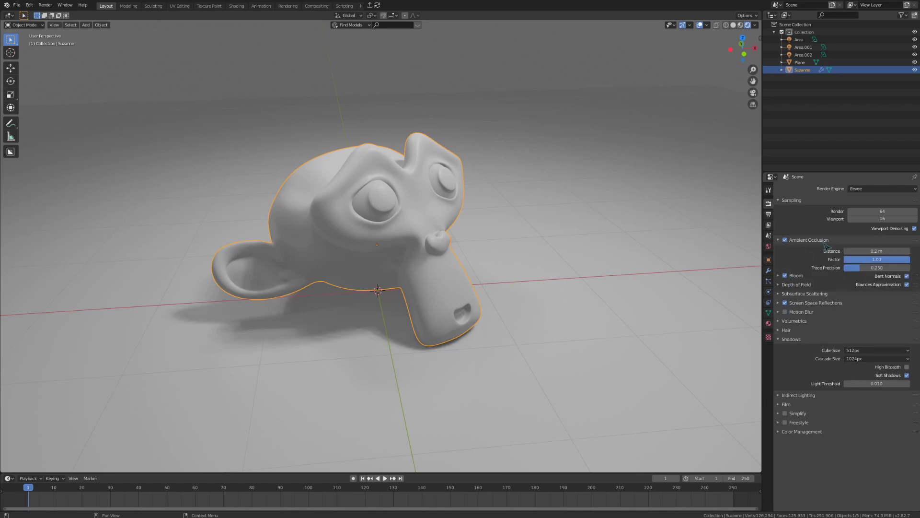
{"action": "left_click", "coordinate": [870, 251]}
{"action": "type", "text": "0.5"}
{"action": "key", "text": "Return"}
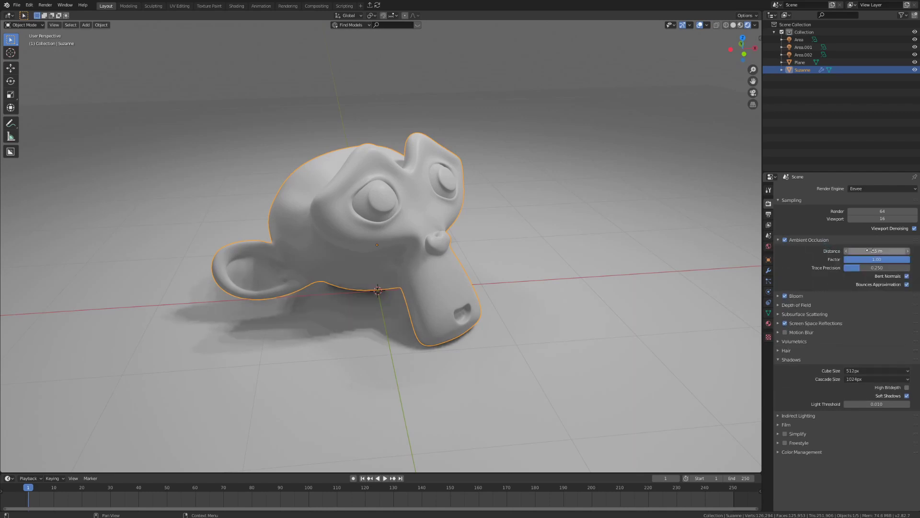
{"action": "left_click", "coordinate": [577, 237]}
{"action": "mouse_move", "coordinate": [577, 237]}
{"action": "middle_mouse_down"}
{"action": "mouse_move", "coordinate": [567, 232]}
{"action": "mouse_move", "coordinate": [577, 229]}
{"action": "middle_mouse_up"}
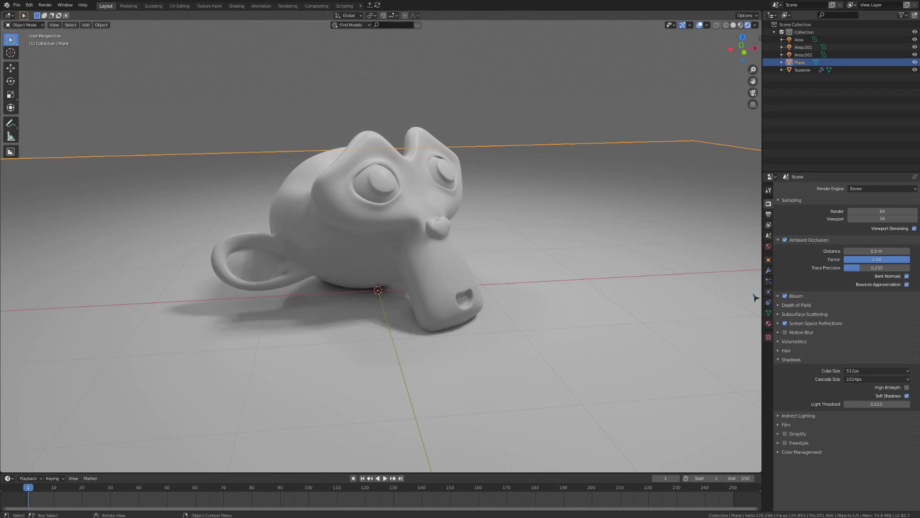
Step: Try other Ambient Occlusion distances, including 0.4 m, to compare the contact shading
{"action": "left_click_drag", "start_coordinate": [869, 251], "coordinate": [906, 250]}
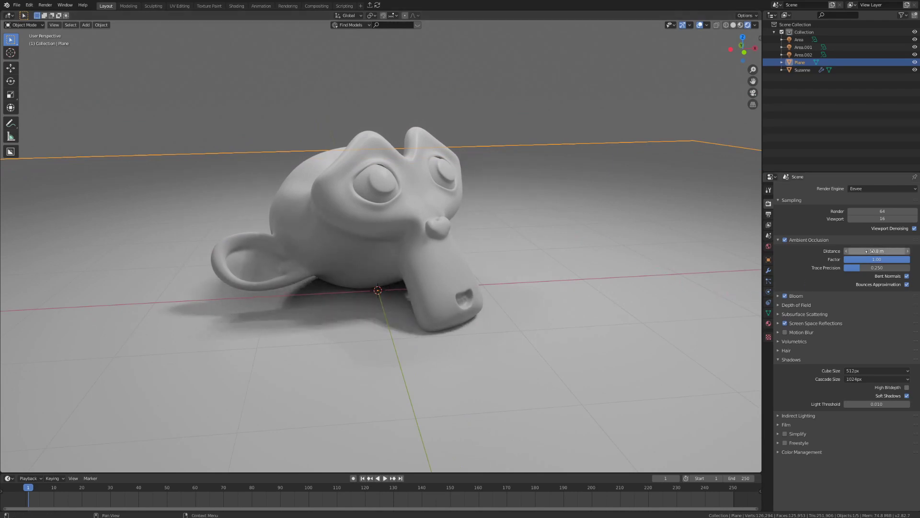
{"action": "left_click", "coordinate": [867, 252]}
{"action": "type", "text": "0.4"}
{"action": "key", "text": "Return"}
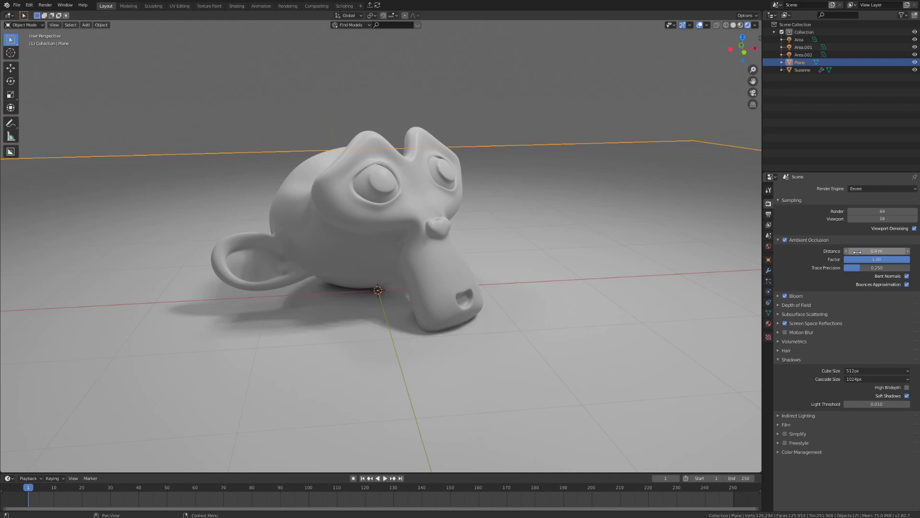
{"action": "left_click_drag", "start_coordinate": [857, 252], "coordinate": [857, 251]}
Step: Lower the Bloom threshold to about 0.518
{"action": "left_click", "coordinate": [808, 296]}
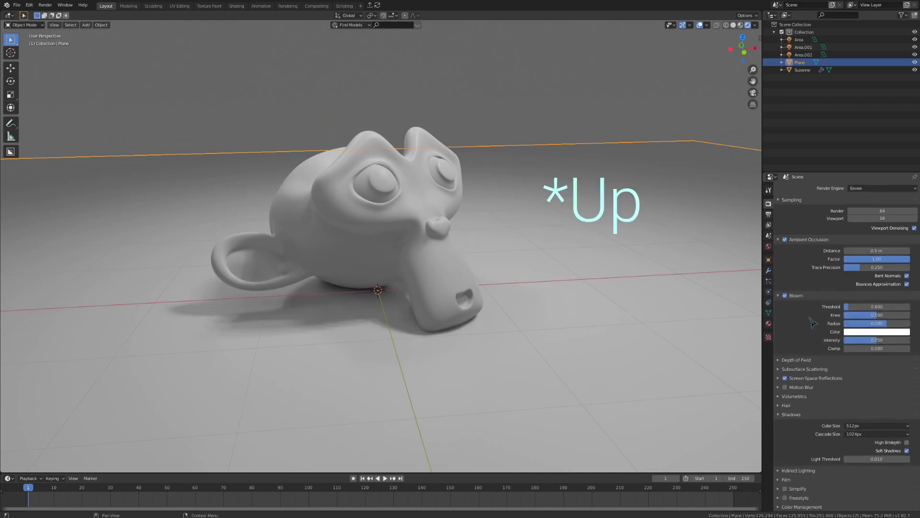
{"action": "mouse_move", "coordinate": [848, 309]}
{"action": "left_mouse_down"}
{"action": "mouse_move", "coordinate": [866, 307]}
{"action": "mouse_move", "coordinate": [847, 307]}
{"action": "left_mouse_up"}
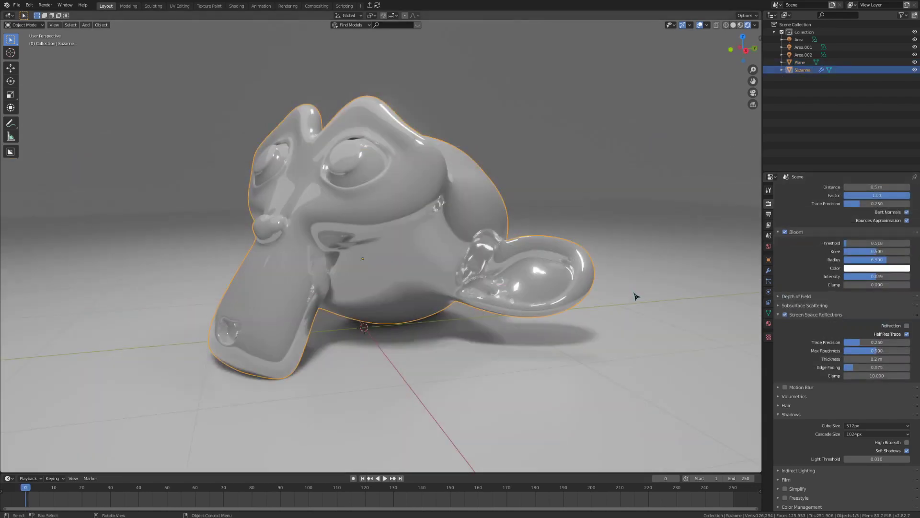
Step: For Screen Space Reflections, enable Refraction, disable Half Res Trace and raise the trace precision to 1.000
{"action": "left_click", "coordinate": [906, 326]}
{"action": "left_click", "coordinate": [907, 334]}
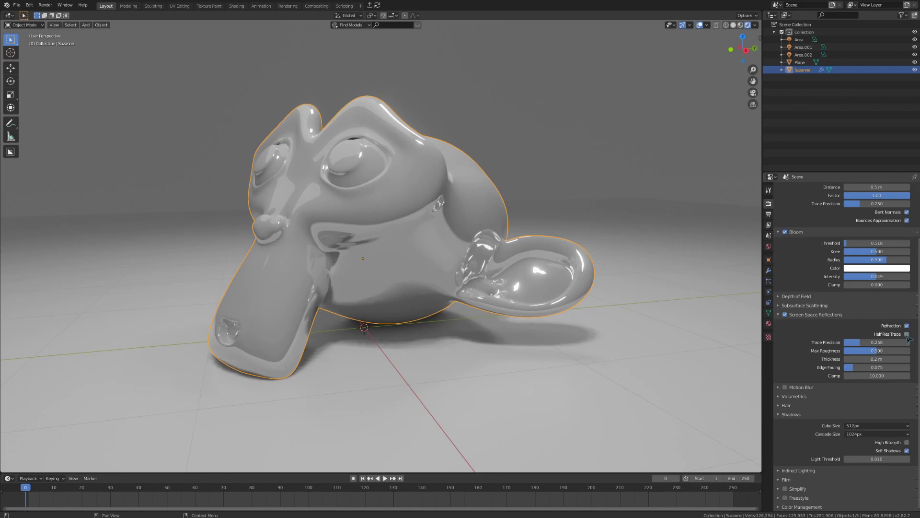
{"action": "mouse_move", "coordinate": [869, 344]}
{"action": "left_mouse_down"}
{"action": "mouse_move", "coordinate": [911, 342]}
{"action": "mouse_move", "coordinate": [894, 349]}
{"action": "left_mouse_up"}
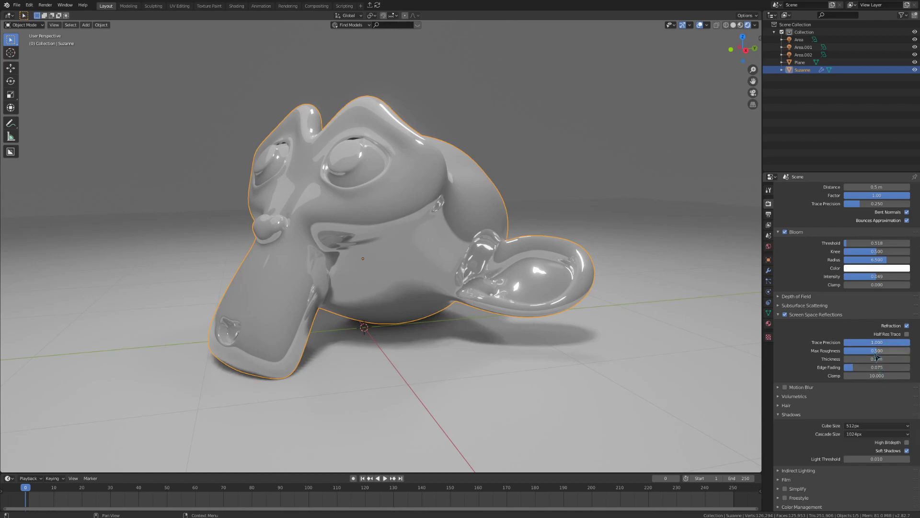
Step: Tune the screen space reflections to a max roughness of about 0.73, thickness of 0.13 m and edge fading of 0.044
{"action": "mouse_move", "coordinate": [877, 353]}
{"action": "left_mouse_down"}
{"action": "mouse_move", "coordinate": [894, 354]}
{"action": "mouse_move", "coordinate": [851, 359]}
{"action": "mouse_move", "coordinate": [893, 359]}
{"action": "left_mouse_up"}
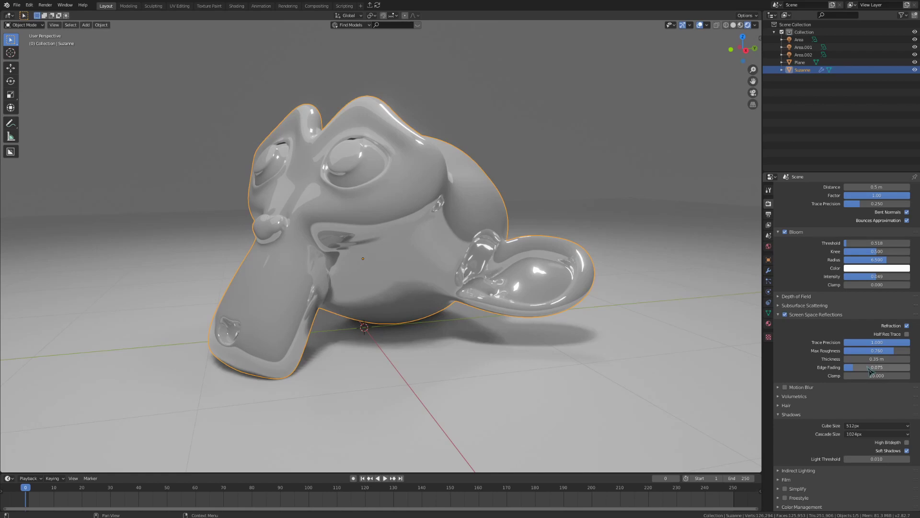
{"action": "scroll", "coordinate": [494, 326], "scroll_direction": "up", "scroll_amount": 7}
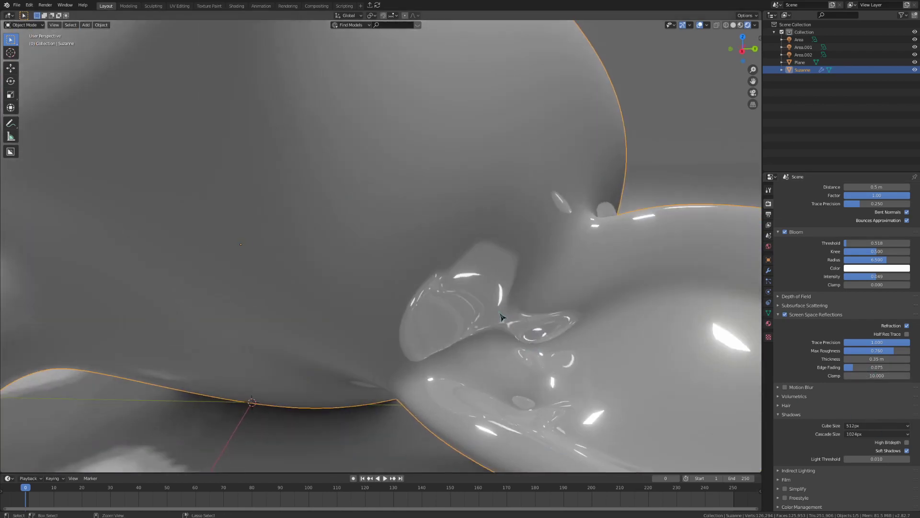
{"action": "middle_click_drag", "start_coordinate": [499, 314], "coordinate": [529, 292]}
{"action": "scroll", "coordinate": [529, 292], "scroll_direction": "down", "scroll_amount": 3}
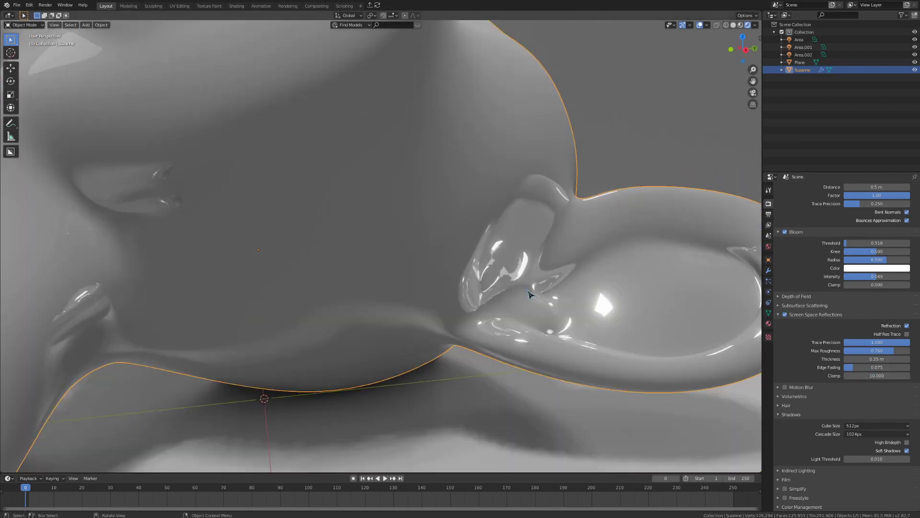
{"action": "mouse_move", "coordinate": [853, 350]}
{"action": "left_mouse_down"}
{"action": "mouse_move", "coordinate": [837, 351]}
{"action": "mouse_move", "coordinate": [850, 351]}
{"action": "mouse_move", "coordinate": [855, 358]}
{"action": "mouse_move", "coordinate": [847, 359]}
{"action": "left_mouse_up"}
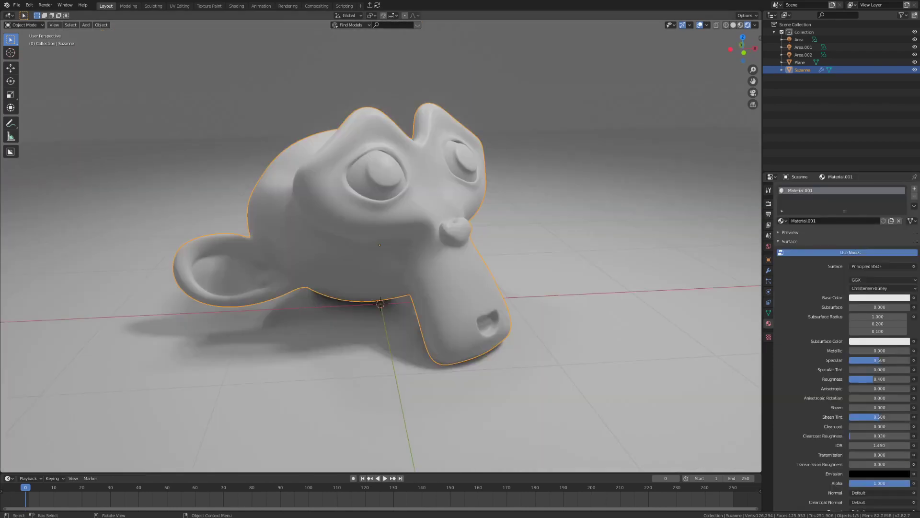
Step: Set both the cube size and the cascade size of the render shadows to 4096px
{"action": "left_click", "coordinate": [769, 203]}
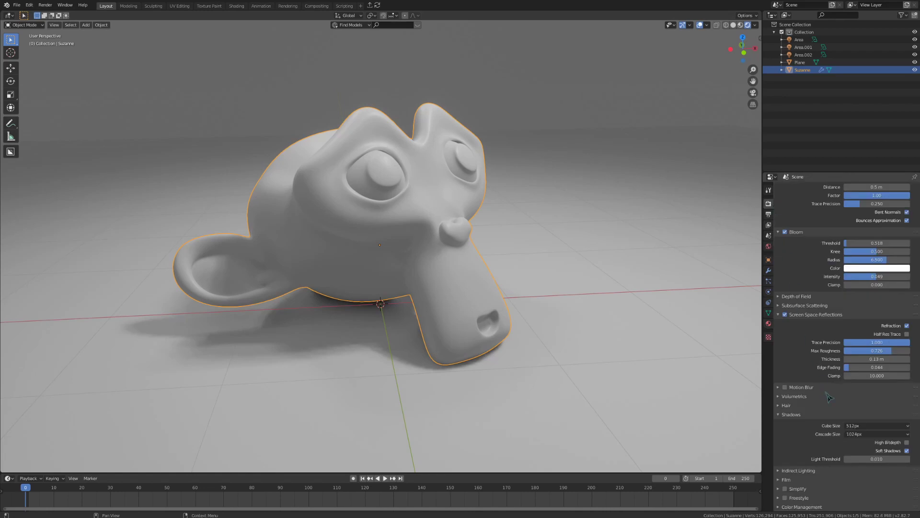
{"action": "left_click", "coordinate": [856, 426]}
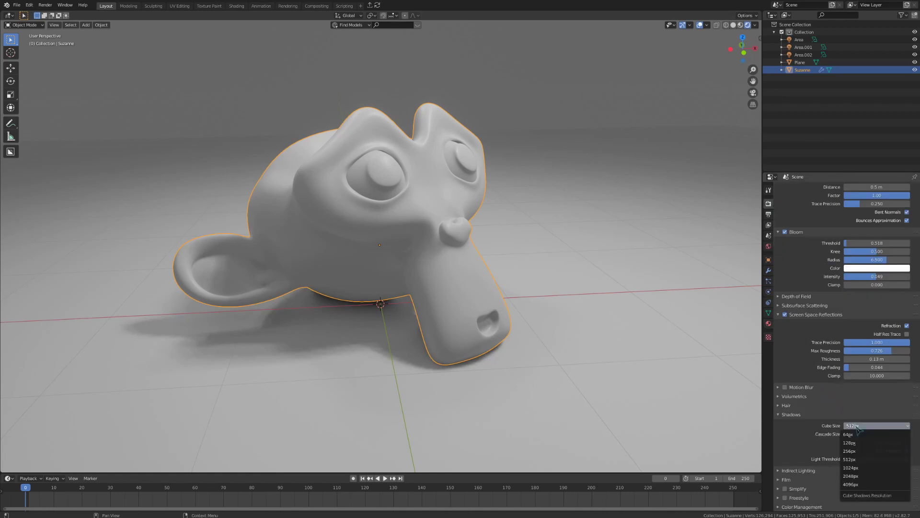
{"action": "left_click", "coordinate": [852, 484]}
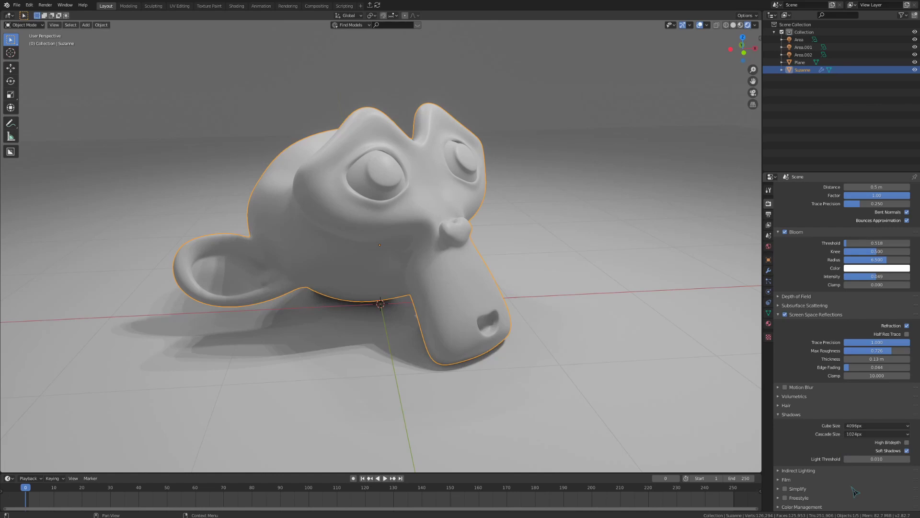
{"action": "left_click", "coordinate": [861, 434]}
{"action": "left_click", "coordinate": [858, 494]}
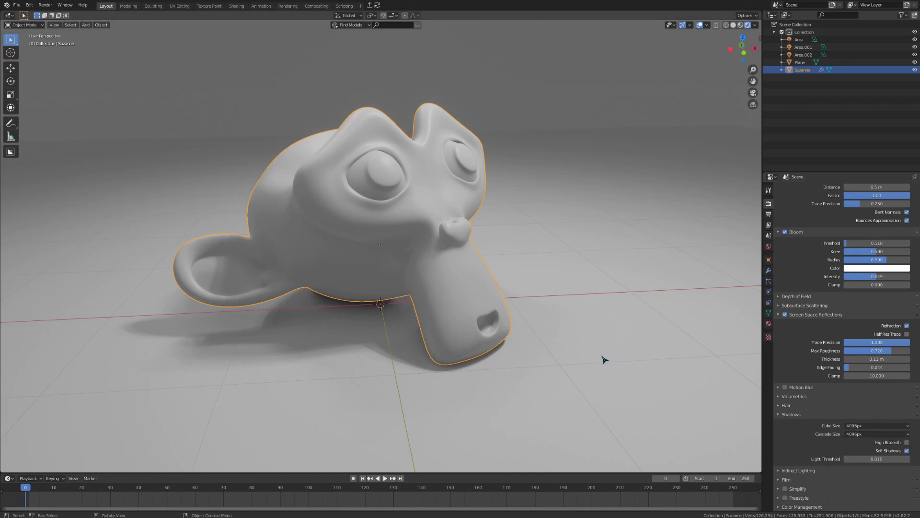
Step: Compare shadow quality up close by switching the cube size to 128px and back to 4096px
{"action": "scroll", "coordinate": [603, 360], "scroll_direction": "up", "scroll_amount": 3}
{"action": "left_click", "coordinate": [876, 425]}
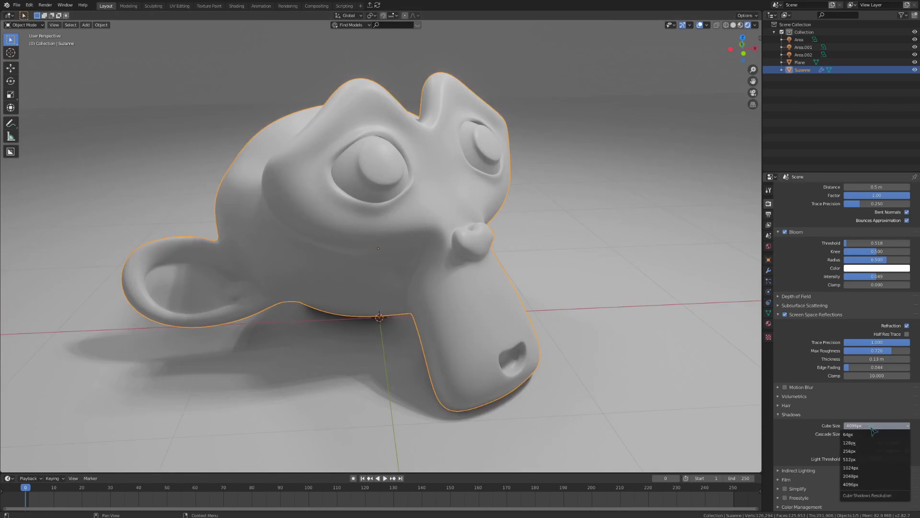
{"action": "left_click", "coordinate": [865, 443]}
{"action": "left_click", "coordinate": [876, 425]}
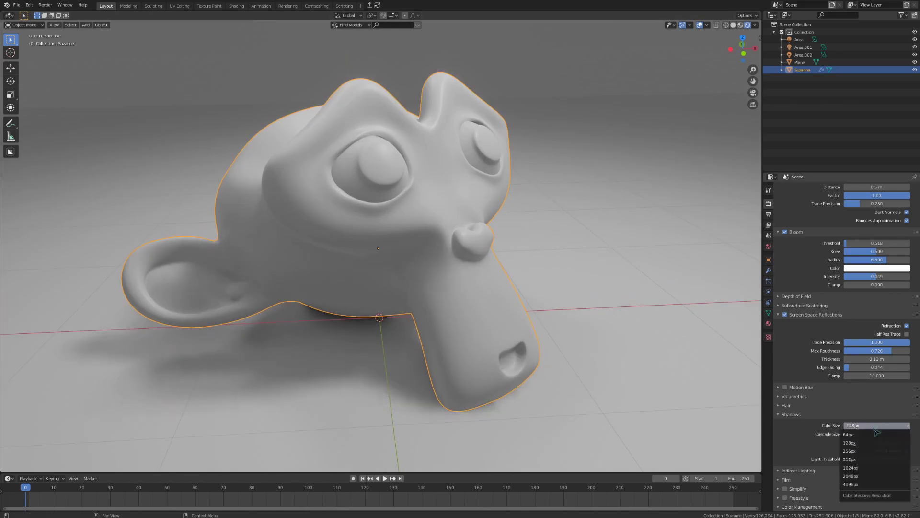
{"action": "left_click", "coordinate": [860, 488]}
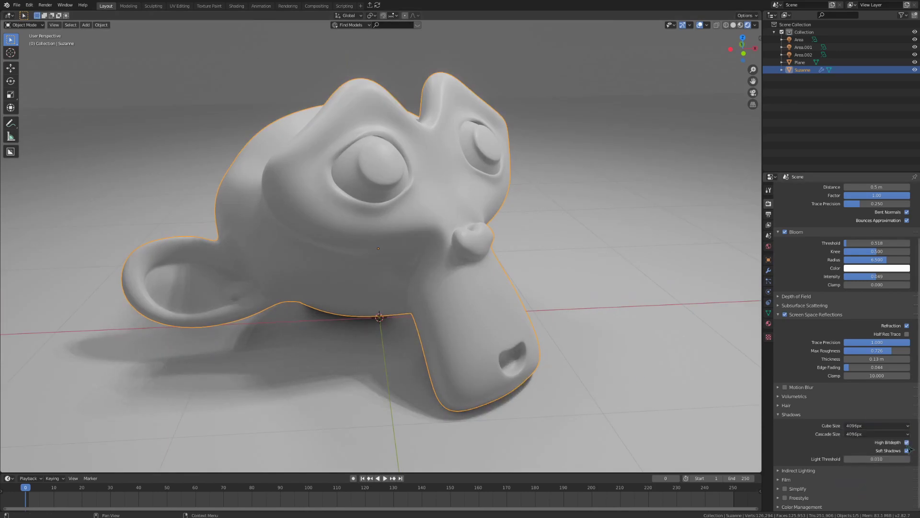
Step: Enable High Bitdepth for the shadows, toggling it off and on to compare the shadow around the monkey's nose
{"action": "left_click", "coordinate": [908, 444]}
{"action": "scroll", "coordinate": [493, 253], "scroll_direction": "up", "scroll_amount": 6}
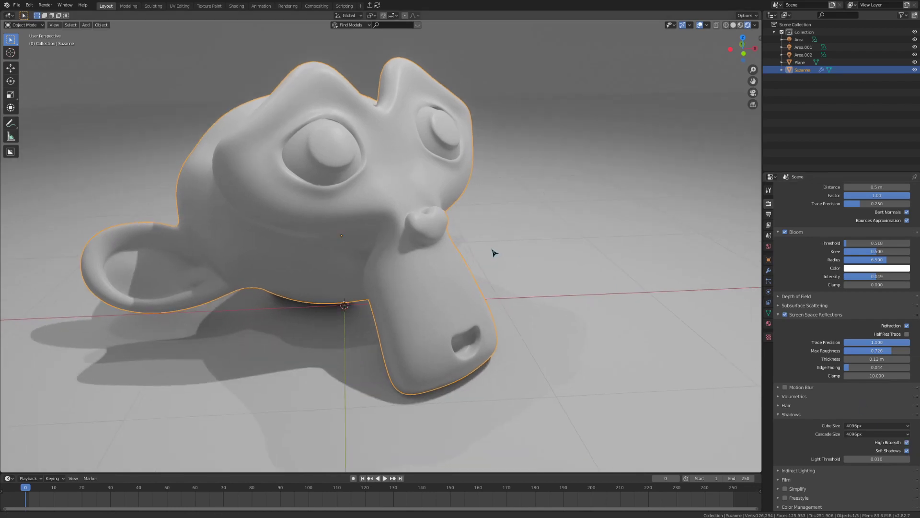
{"action": "scroll", "coordinate": [575, 234], "scroll_direction": "up", "scroll_amount": 3}
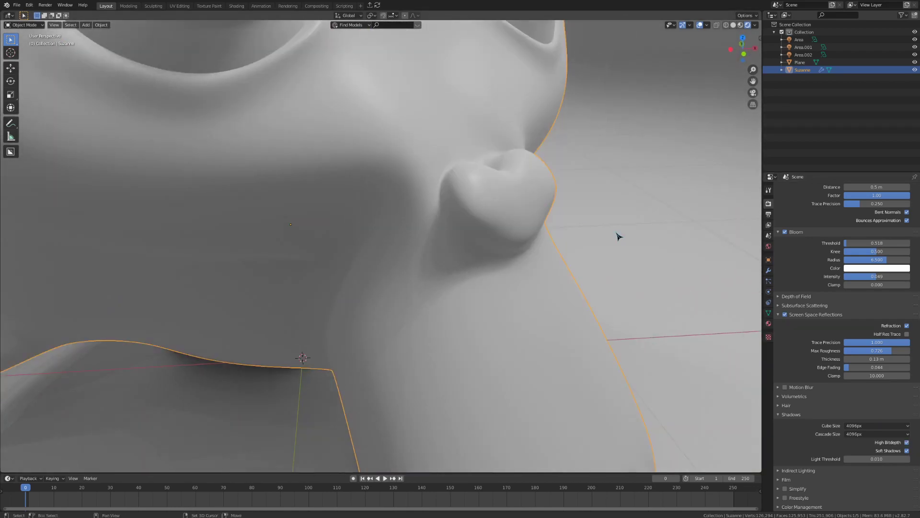
{"action": "scroll", "coordinate": [853, 307], "scroll_direction": "up", "scroll_amount": 1}
{"action": "left_click", "coordinate": [907, 458]}
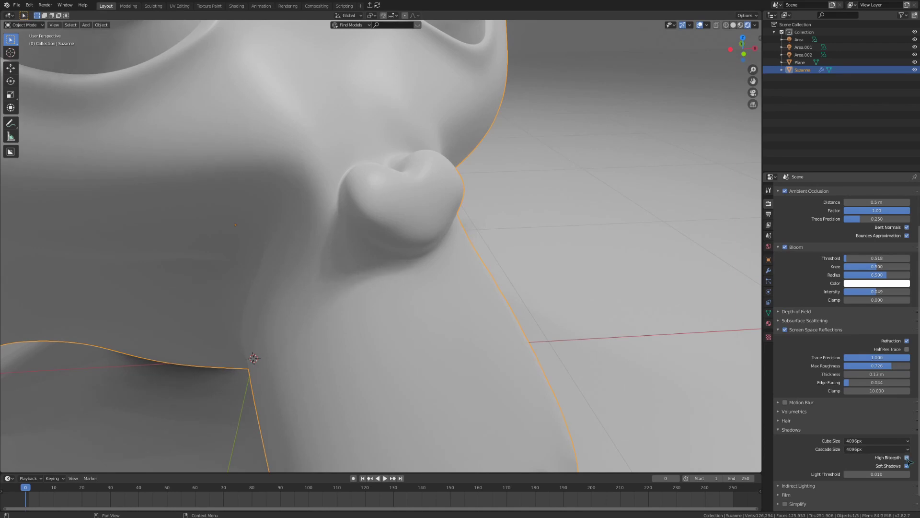
{"action": "left_click", "coordinate": [907, 458]}
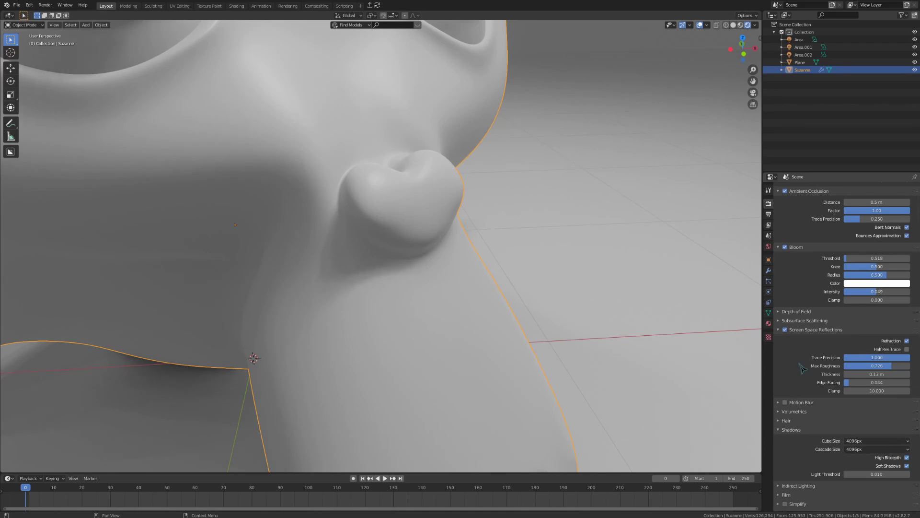
Step: Toggle Soft Shadows off and back on to compare the shadow edges
{"action": "left_click", "coordinate": [907, 466]}
{"action": "scroll", "coordinate": [555, 242], "scroll_direction": "down", "scroll_amount": 6}
{"action": "scroll", "coordinate": [499, 347], "scroll_direction": "up", "scroll_amount": 2}
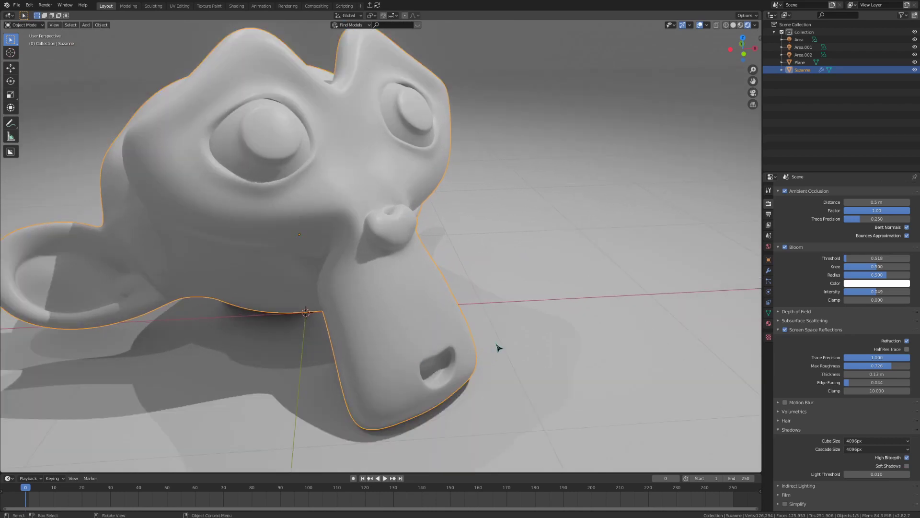
{"action": "left_click", "coordinate": [906, 466]}
{"action": "scroll", "coordinate": [527, 325], "scroll_direction": "down", "scroll_amount": 5}
{"action": "scroll", "coordinate": [507, 318], "scroll_direction": "up", "scroll_amount": 2}
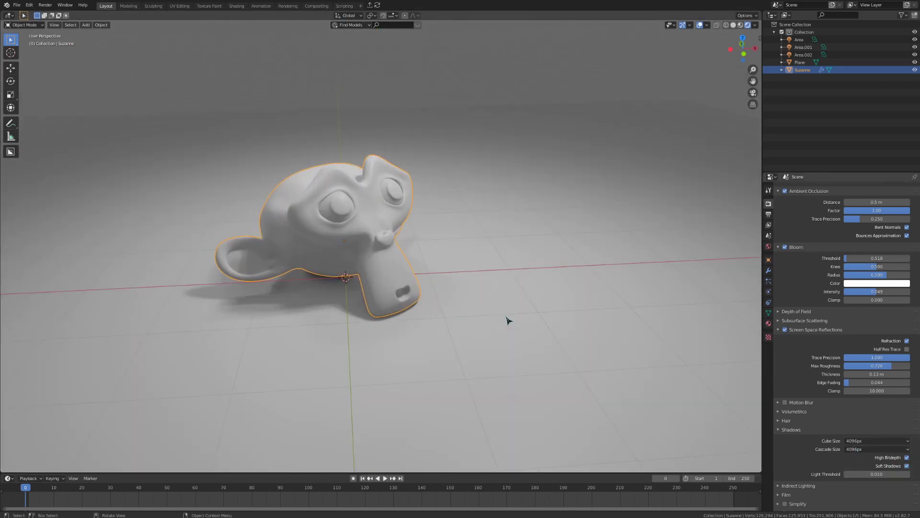
Step: Try shadow light thresholds of 0.05 and 0, and restore the value to 0.01
{"action": "scroll", "coordinate": [499, 321], "scroll_direction": "down", "scroll_amount": 1}
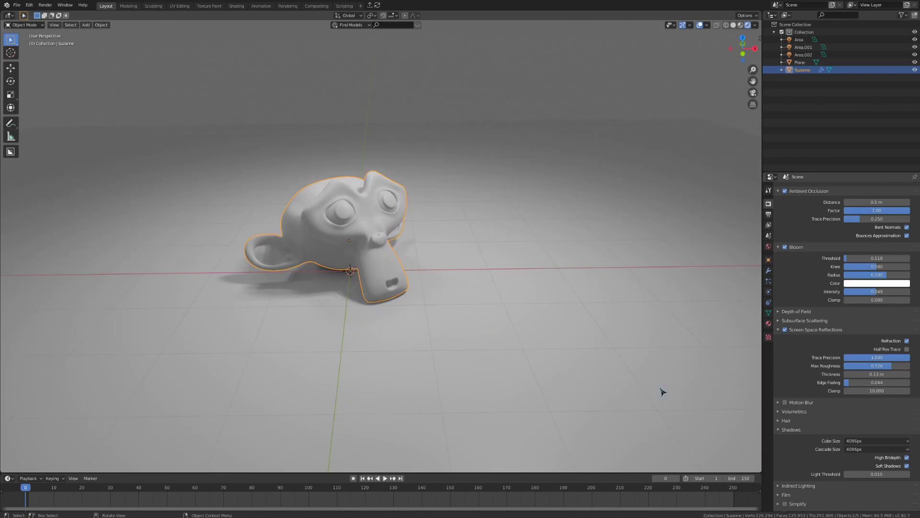
{"action": "left_click", "coordinate": [885, 474]}
{"action": "type", "text": "0.05"}
{"action": "key", "text": "Return"}
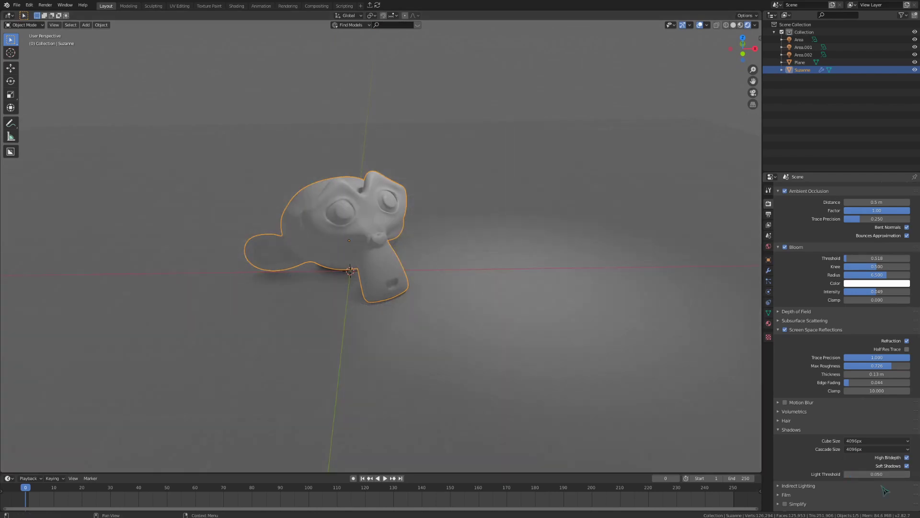
{"action": "mouse_move", "coordinate": [876, 473]}
{"action": "left_mouse_down"}
{"action": "mouse_move", "coordinate": [894, 474]}
{"action": "mouse_move", "coordinate": [865, 473]}
{"action": "left_mouse_up"}
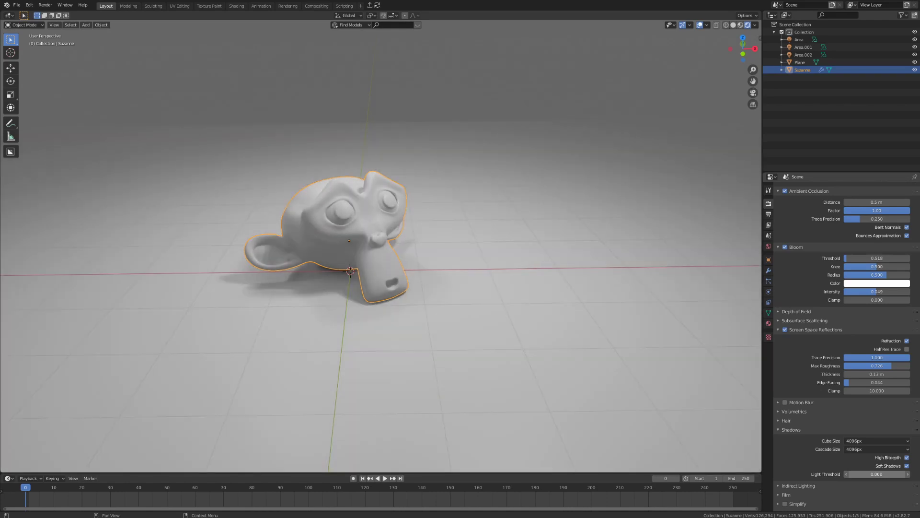
{"action": "left_click", "coordinate": [877, 474]}
{"action": "key", "text": "Return"}
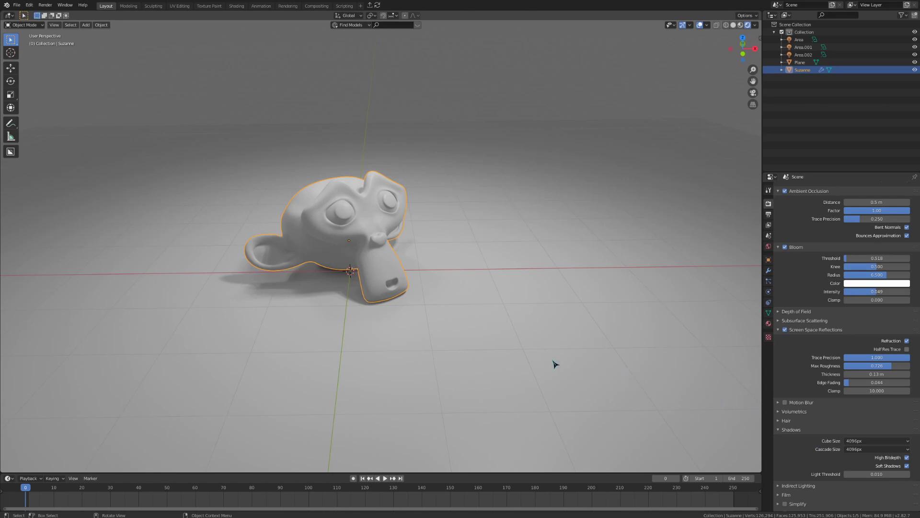
Step: Inspect the shading around the monkey's eye and turn on the Extras viewport overlay to display the area lights
{"action": "middle_click_drag", "start_coordinate": [415, 223], "coordinate": [436, 298], "text": "shift"}
{"action": "scroll", "coordinate": [438, 300], "scroll_direction": "up", "scroll_amount": 6}
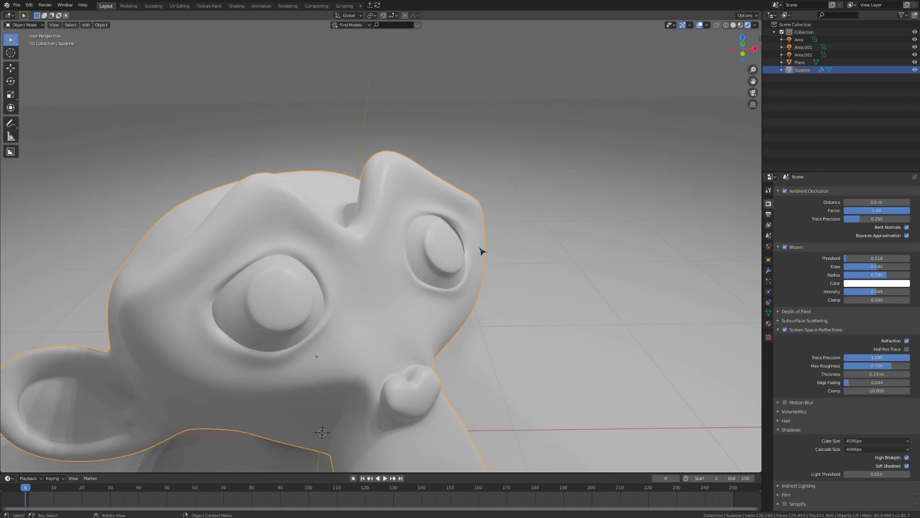
{"action": "middle_click_drag", "start_coordinate": [490, 241], "coordinate": [434, 203], "text": "ctrl"}
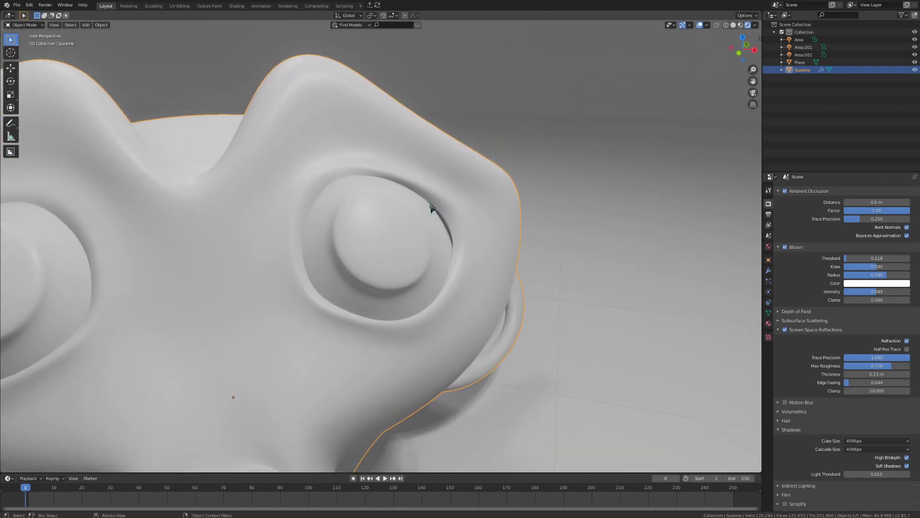
{"action": "left_click", "coordinate": [715, 259]}
{"action": "left_click", "coordinate": [707, 25]}
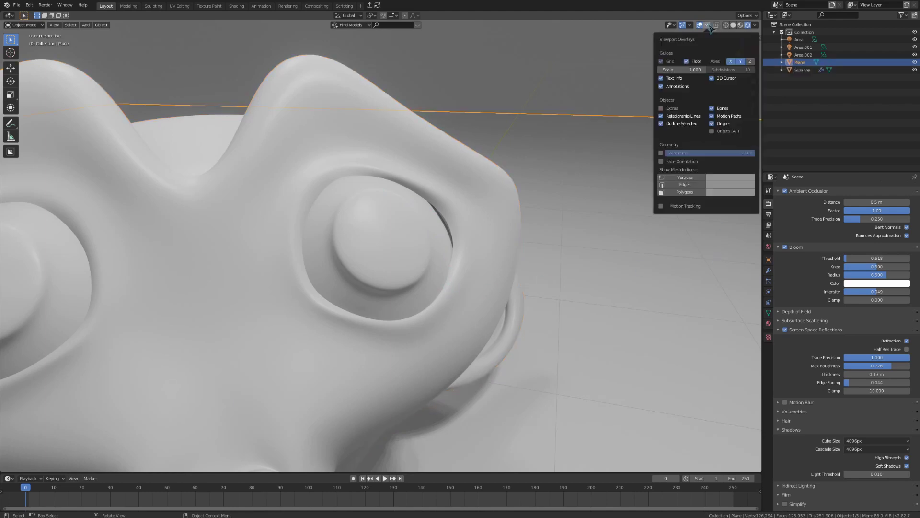
{"action": "left_click", "coordinate": [662, 108]}
{"action": "scroll", "coordinate": [471, 151], "scroll_direction": "down", "scroll_amount": 8}
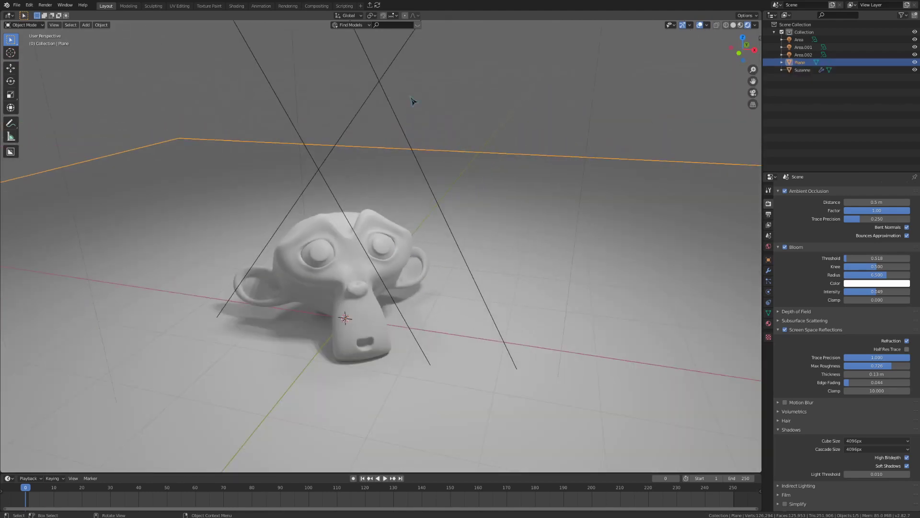
Step: Select the area light whose line passes behind the monkey's head and expand its Shadow settings
{"action": "left_click", "coordinate": [394, 61]}
{"action": "left_click", "coordinate": [768, 291]}
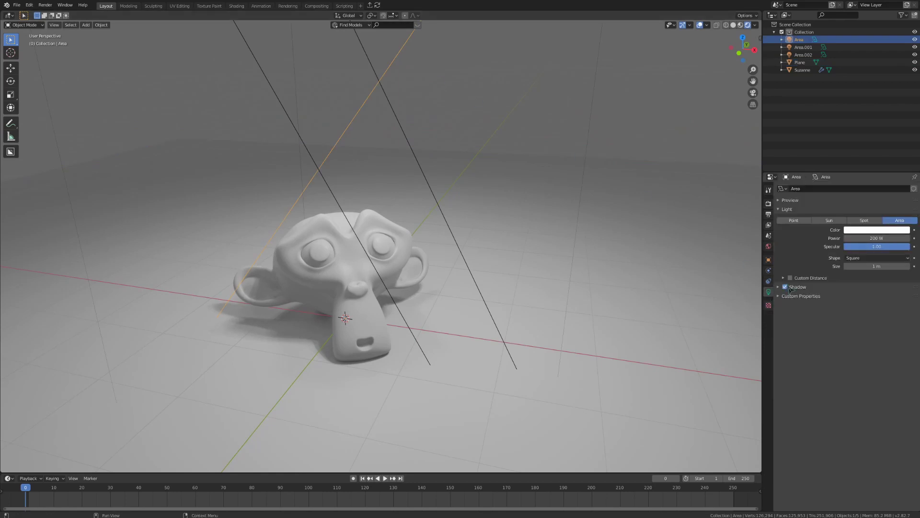
{"action": "left_click", "coordinate": [799, 289]}
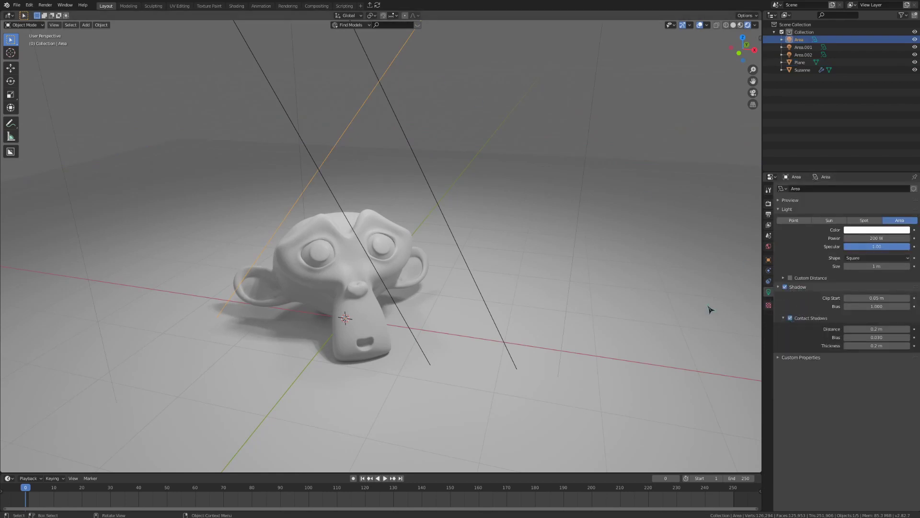
Step: Toggle the area light's Contact Shadows off and back on to compare the shading around the monkey's eye
{"action": "scroll", "coordinate": [417, 208], "scroll_direction": "up", "scroll_amount": 10}
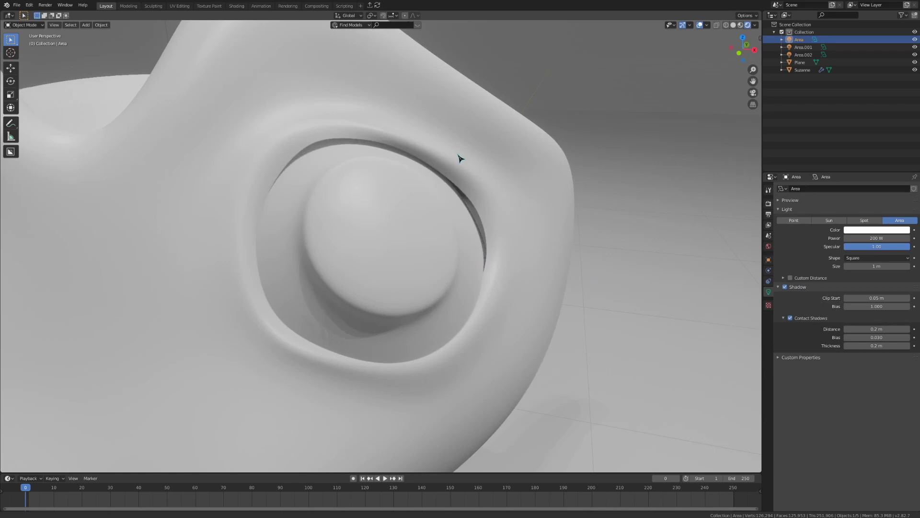
{"action": "left_click", "coordinate": [790, 319]}
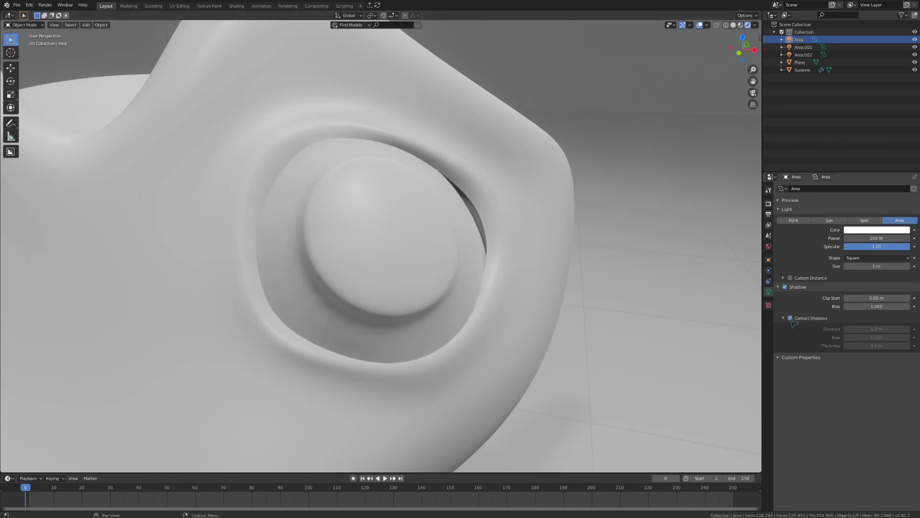
{"action": "left_click", "coordinate": [791, 318]}
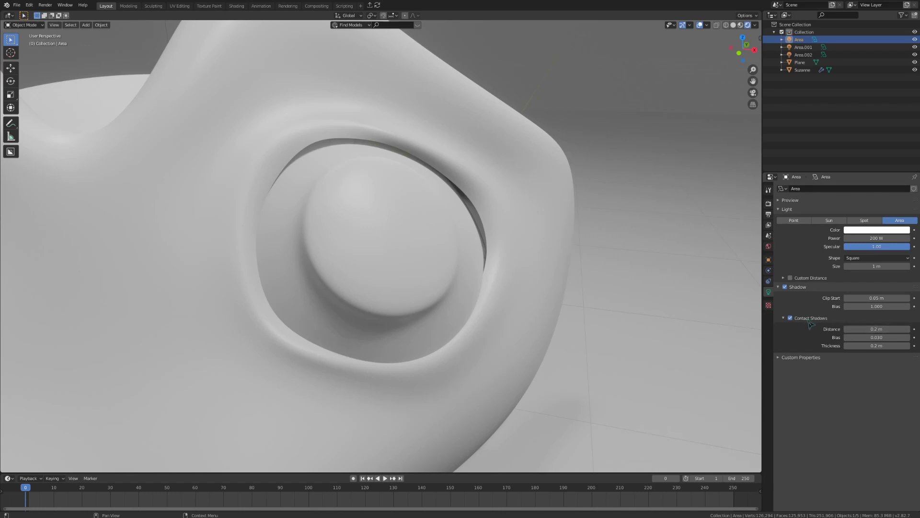
{"action": "left_click", "coordinate": [790, 318]}
{"action": "left_click", "coordinate": [790, 318]}
{"action": "scroll", "coordinate": [613, 309], "scroll_direction": "down", "scroll_amount": 10}
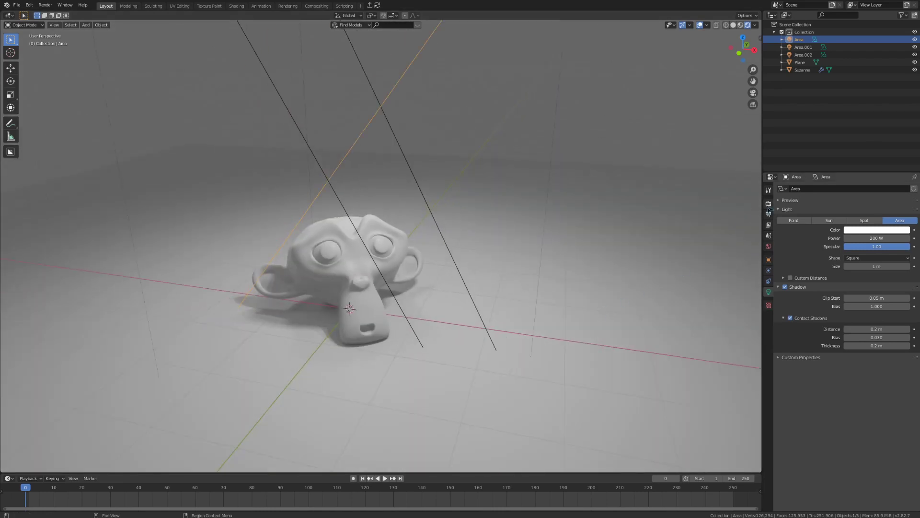
Step: Show the scene's render settings and turn off the Extras viewport overlay to hide the light lines
{"action": "left_click", "coordinate": [769, 203]}
{"action": "left_click", "coordinate": [707, 25]}
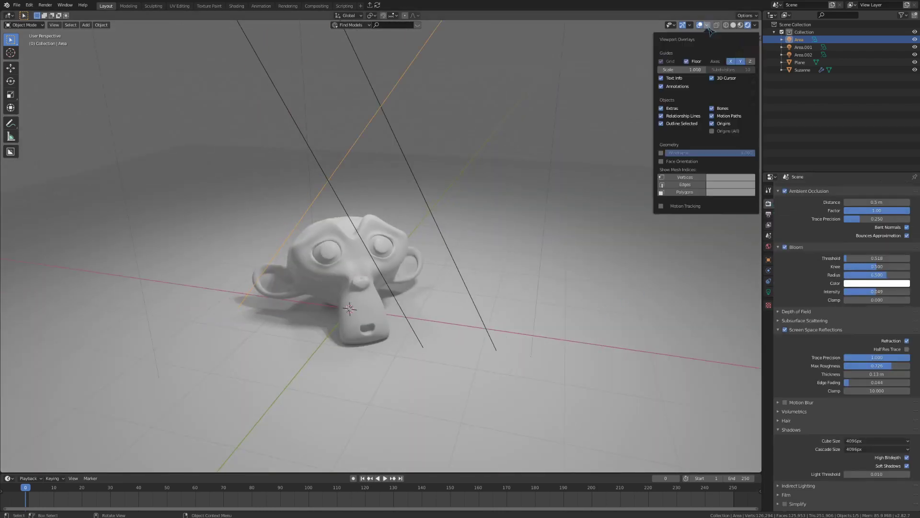
{"action": "left_click", "coordinate": [668, 111]}
Step: Set the viewport samples to 0 and inspect the monkey's shadows from a closer side angle
{"action": "scroll", "coordinate": [813, 235], "scroll_direction": "up", "scroll_amount": 3}
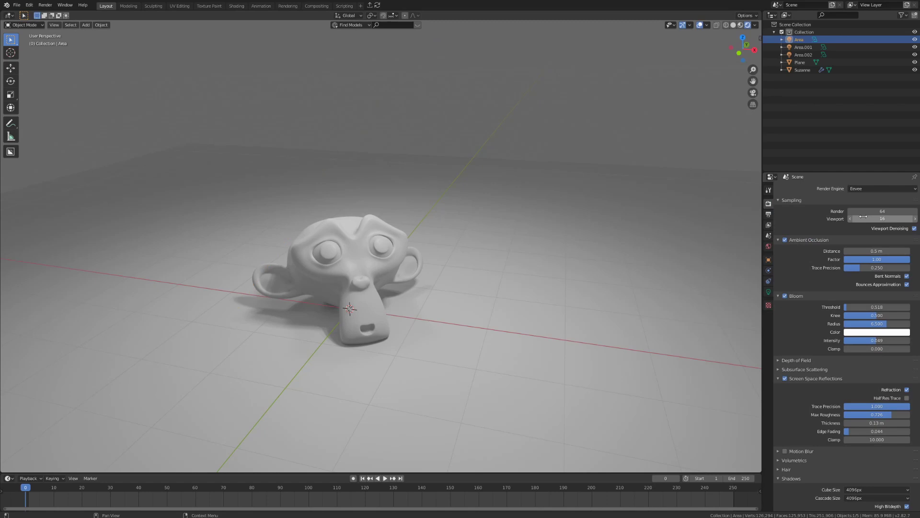
{"action": "left_click", "coordinate": [863, 218]}
{"action": "type", "text": "0"}
{"action": "key", "text": "Return"}
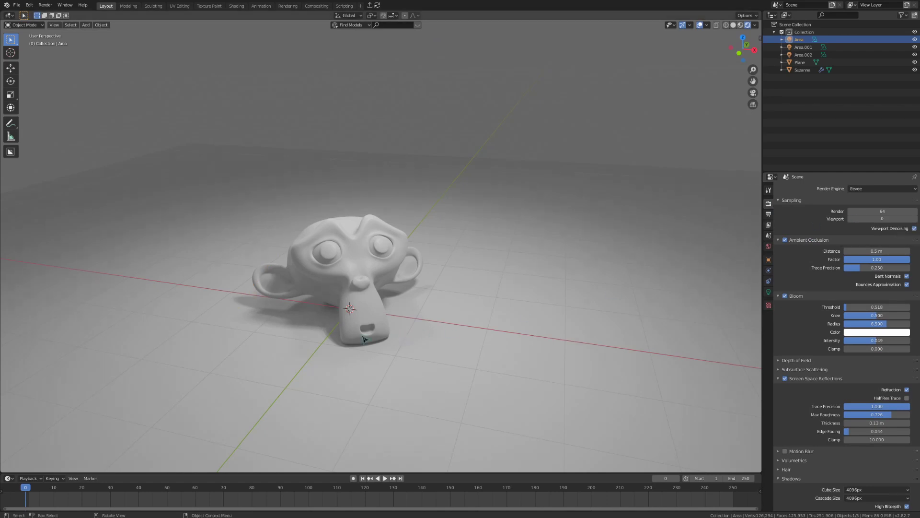
{"action": "middle_click_drag", "start_coordinate": [363, 337], "coordinate": [448, 298]}
{"action": "scroll", "coordinate": [413, 309], "scroll_direction": "up", "scroll_amount": 4}
{"action": "scroll", "coordinate": [447, 298], "scroll_direction": "down", "scroll_amount": 1}
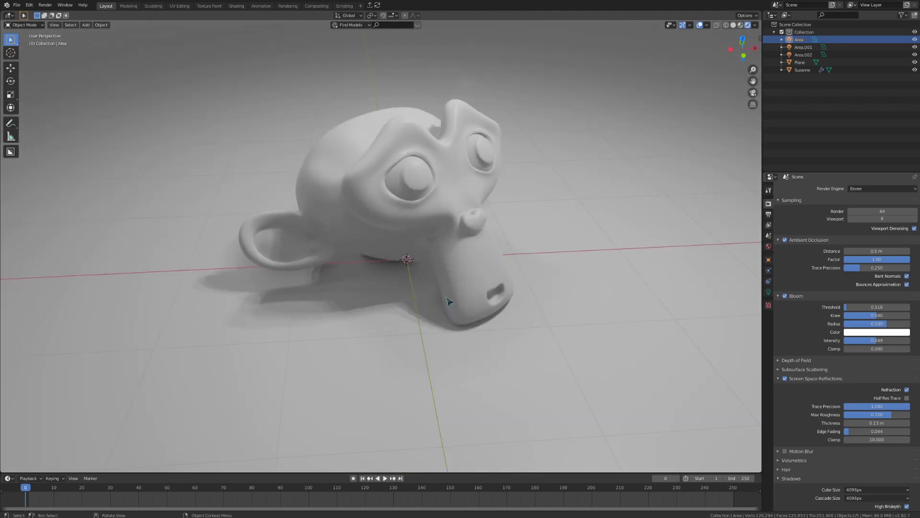
{"action": "scroll", "coordinate": [455, 298], "scroll_direction": "up", "scroll_amount": 1}
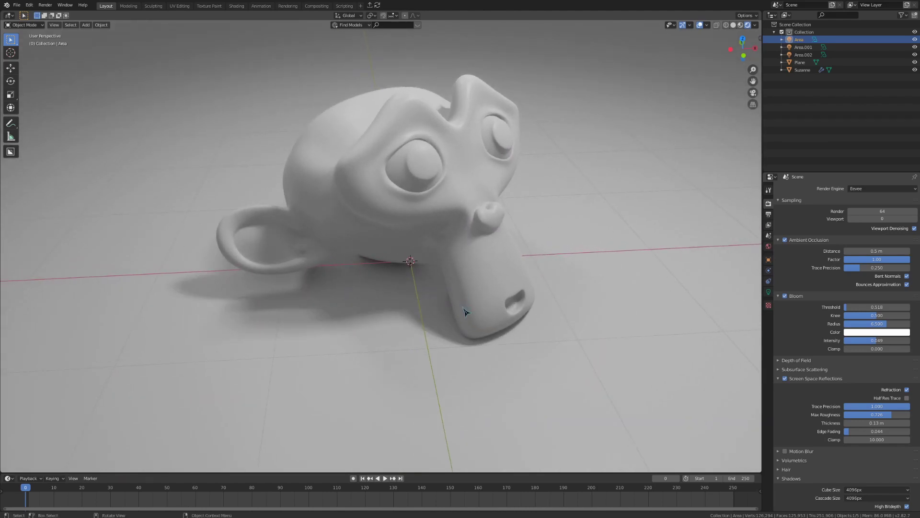
Step: Try viewport samples of 64 and 3 to compare the shadow quality, and reopen the value for editing
{"action": "left_click", "coordinate": [878, 219]}
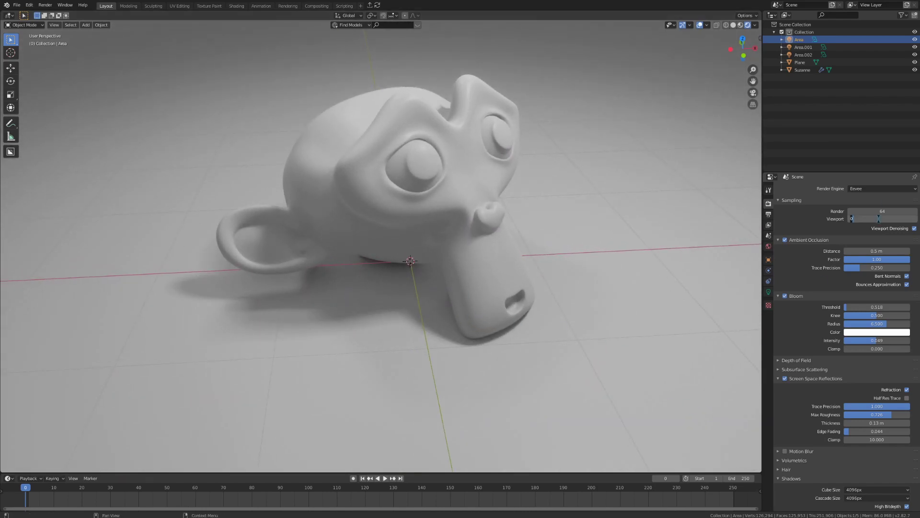
{"action": "type", "text": "64"}
{"action": "key", "text": "Return"}
{"action": "left_click", "coordinate": [887, 219]}
{"action": "type", "text": "3"}
{"action": "key", "text": "Return"}
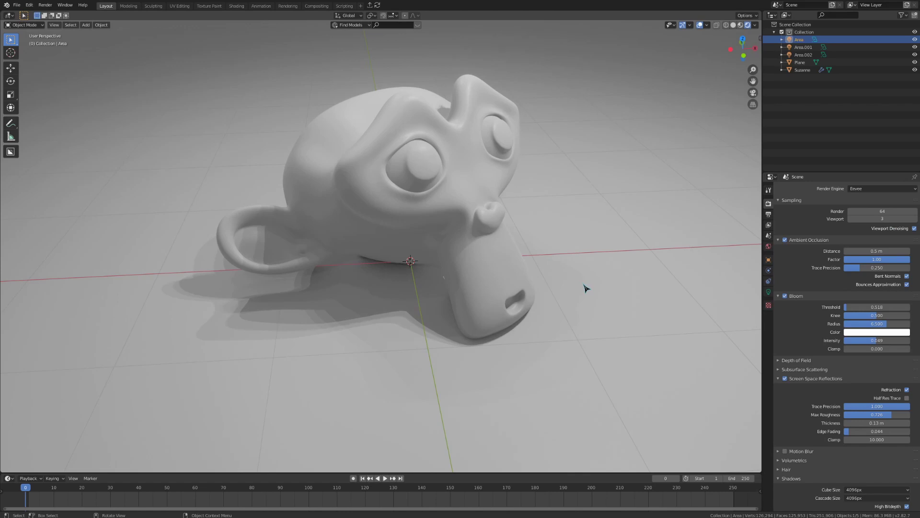
{"action": "left_click", "coordinate": [880, 219]}
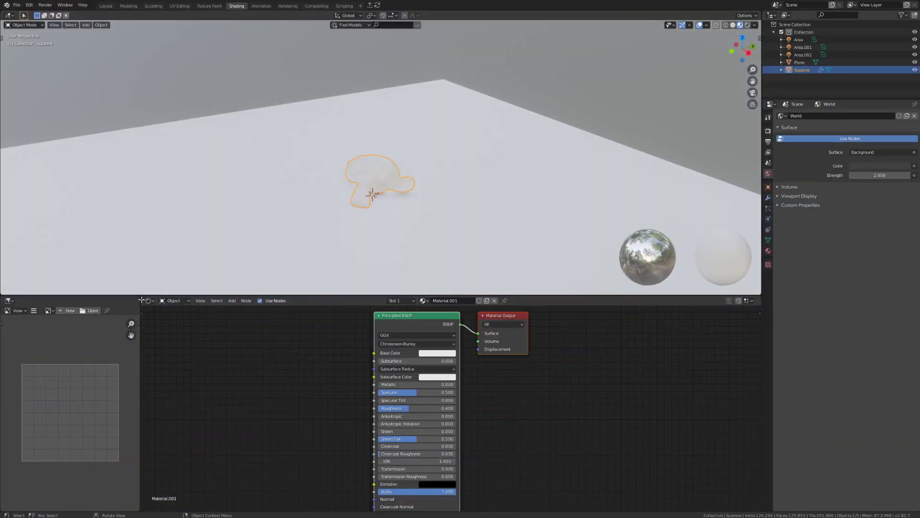
Step: Remove the file browser and image editor areas from the Shading workspace and switch the 3D viewport to rendered shading
{"action": "left_click_drag", "start_coordinate": [142, 300], "coordinate": [98, 307]}
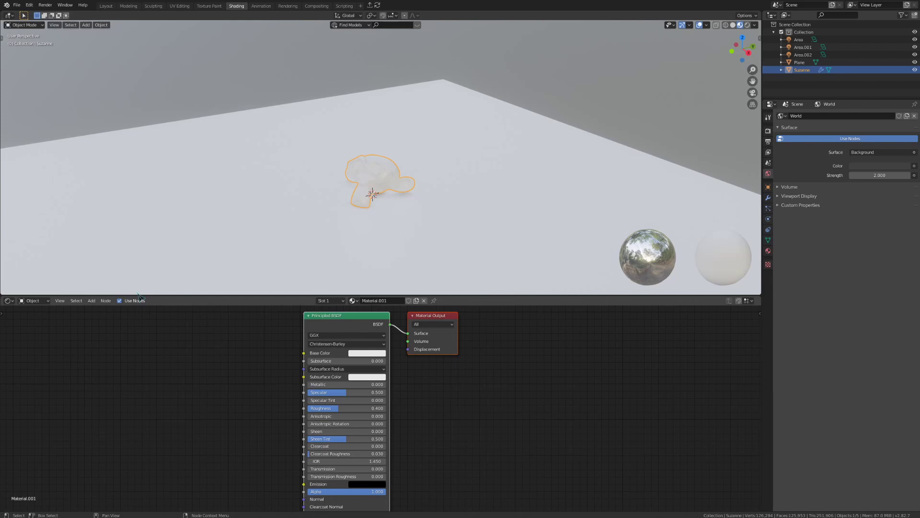
{"action": "middle_click_drag", "start_coordinate": [417, 212], "coordinate": [480, 210]}
{"action": "scroll", "coordinate": [480, 209], "scroll_direction": "up", "scroll_amount": 4}
{"action": "scroll", "coordinate": [479, 211], "scroll_direction": "up", "scroll_amount": 2}
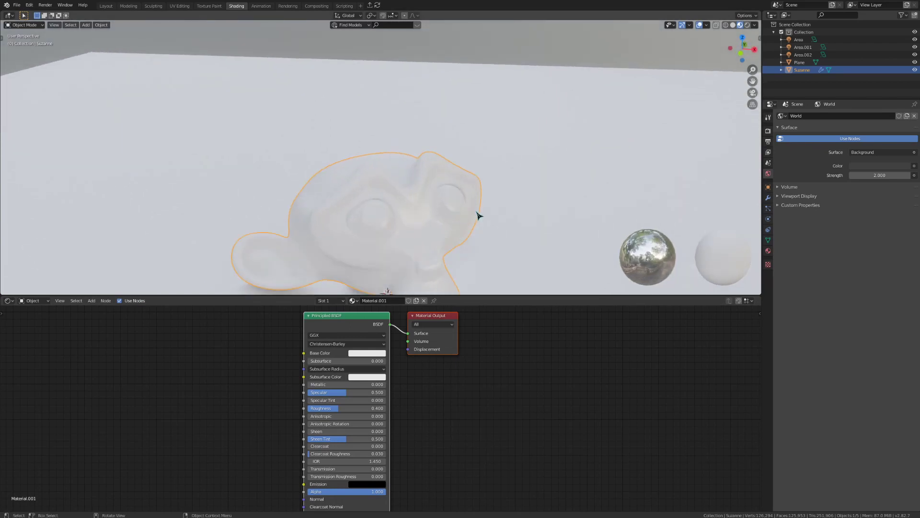
{"action": "middle_click_drag", "start_coordinate": [516, 253], "coordinate": [511, 166]}
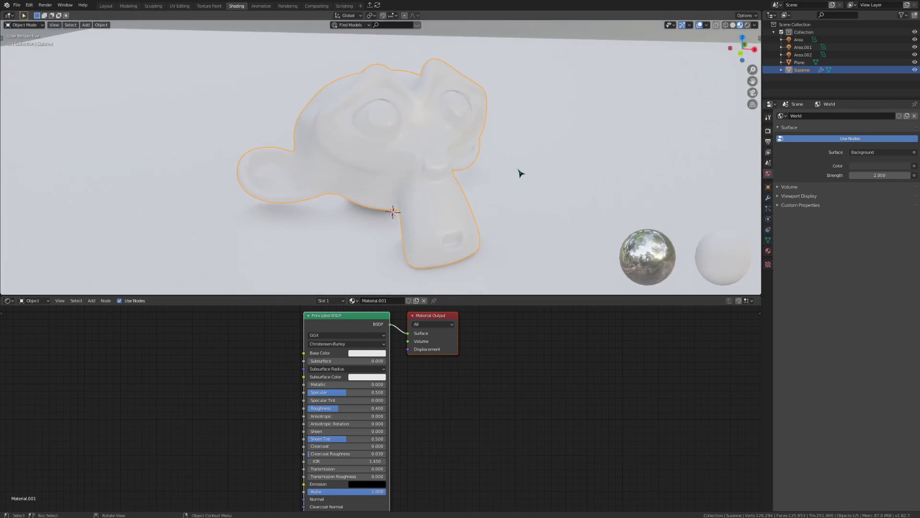
{"action": "key", "text": "z"}
{"action": "left_click", "coordinate": [545, 120]}
{"action": "left_click", "coordinate": [563, 149]}
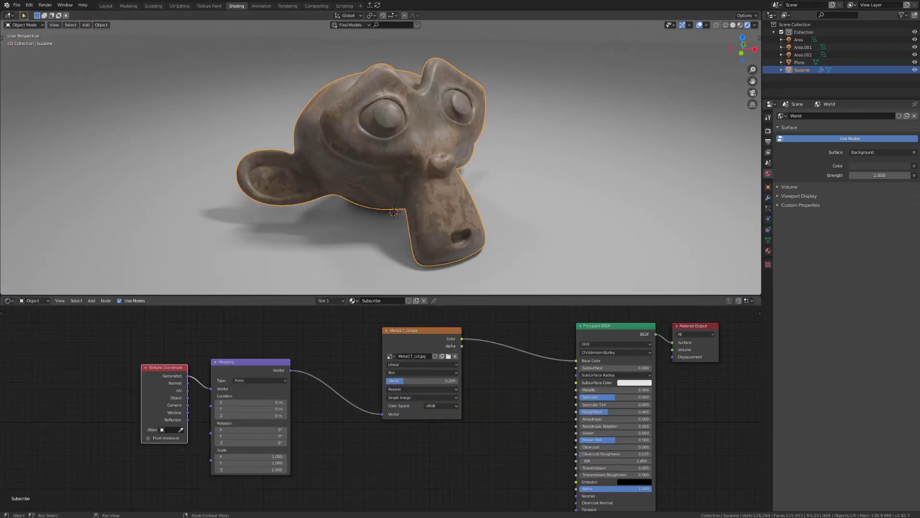
Step: Add two Image Texture nodes below the Metal17_col.jpg texture, load Metal17_rgh.jpg into the first and connect it to Roughness
{"action": "left_click", "coordinate": [521, 438]}
{"action": "scroll", "coordinate": [520, 438], "scroll_direction": "down", "scroll_amount": 4}
{"action": "middle_click_drag", "start_coordinate": [518, 427], "coordinate": [534, 395]}
{"action": "key", "text": "shift+a"}
{"action": "type", "text": "s"}
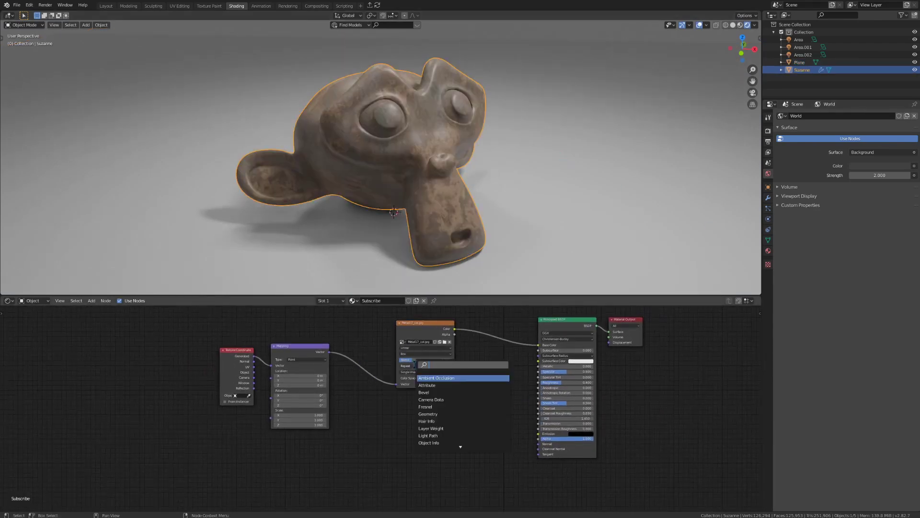
{"action": "type", "text": "im"}
{"action": "key", "text": "Return"}
{"action": "left_click", "coordinate": [395, 401]}
{"action": "key", "text": "shift+d"}
{"action": "left_click", "coordinate": [396, 464]}
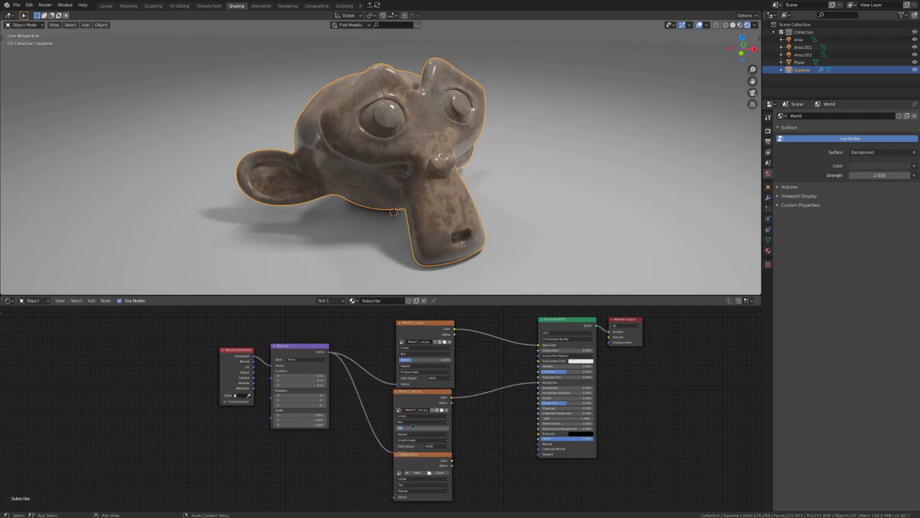
Step: Set the roughness texture's box blend to 0.25 and load Metal17_nrm.jpg into the empty Image Texture node
{"action": "type", "text": "0.25"}
{"action": "key", "text": "Return"}
{"action": "scroll", "coordinate": [413, 428], "scroll_direction": "up", "scroll_amount": 2}
{"action": "middle_click_drag", "start_coordinate": [431, 482], "coordinate": [443, 438]}
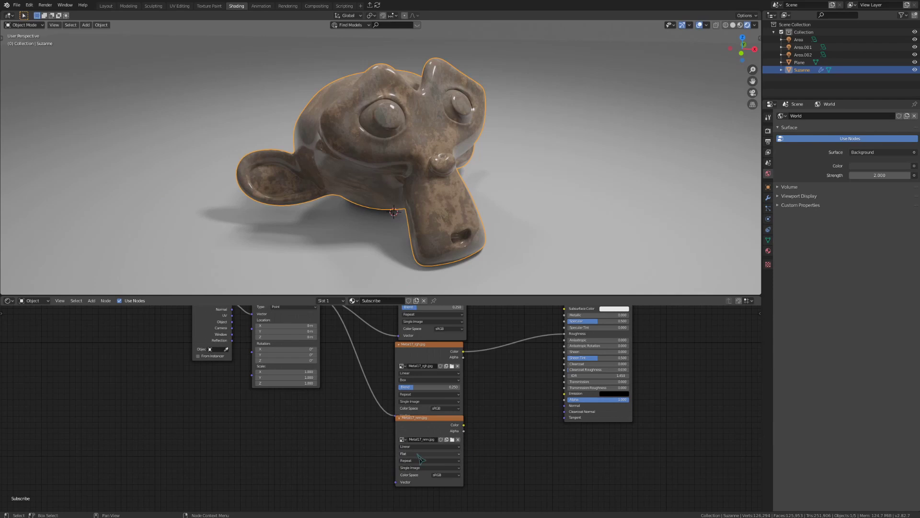
Step: Add a Normal Map node between the box-projected normal texture and the shader's Normal input, and feed the texture from the Mapping vector
{"action": "key", "text": "shift+a"}
{"action": "type", "text": "normal"}
{"action": "left_click", "coordinate": [545, 424]}
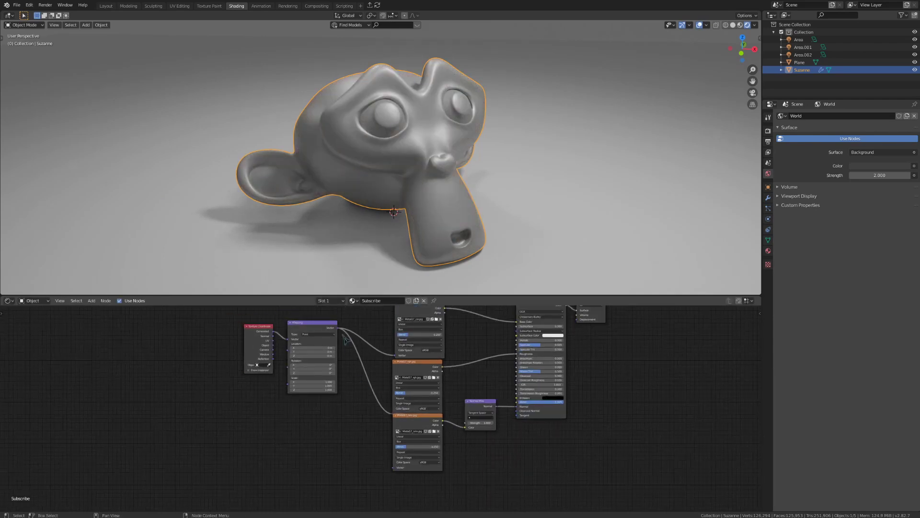
{"action": "left_click_drag", "start_coordinate": [338, 328], "coordinate": [396, 474]}
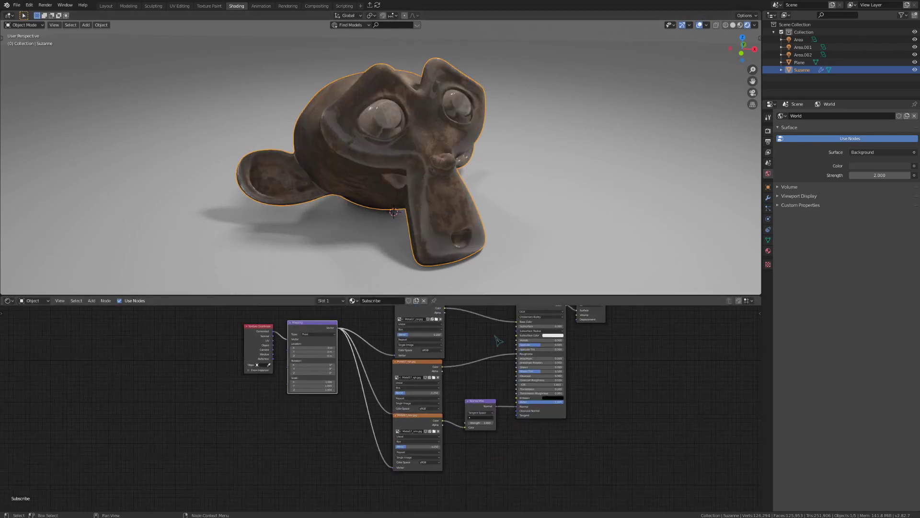
Step: Raise the Principled BSDF's Metallic value to 1
{"action": "scroll", "coordinate": [496, 336], "scroll_direction": "up", "scroll_amount": 2}
{"action": "scroll", "coordinate": [646, 388], "scroll_direction": "down", "scroll_amount": 3}
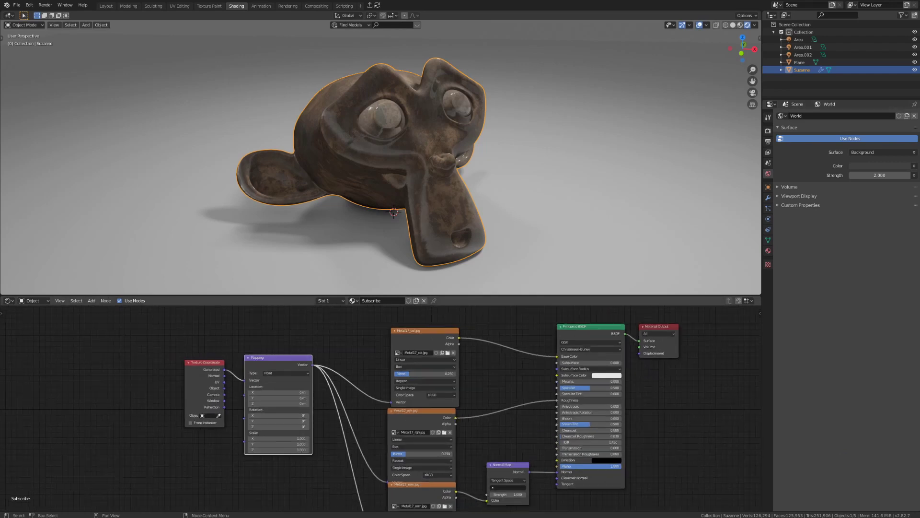
{"action": "scroll", "coordinate": [626, 382], "scroll_direction": "down", "scroll_amount": 1}
{"action": "middle_click_drag", "start_coordinate": [645, 387], "coordinate": [626, 387]}
{"action": "scroll", "coordinate": [626, 386], "scroll_direction": "up", "scroll_amount": 1}
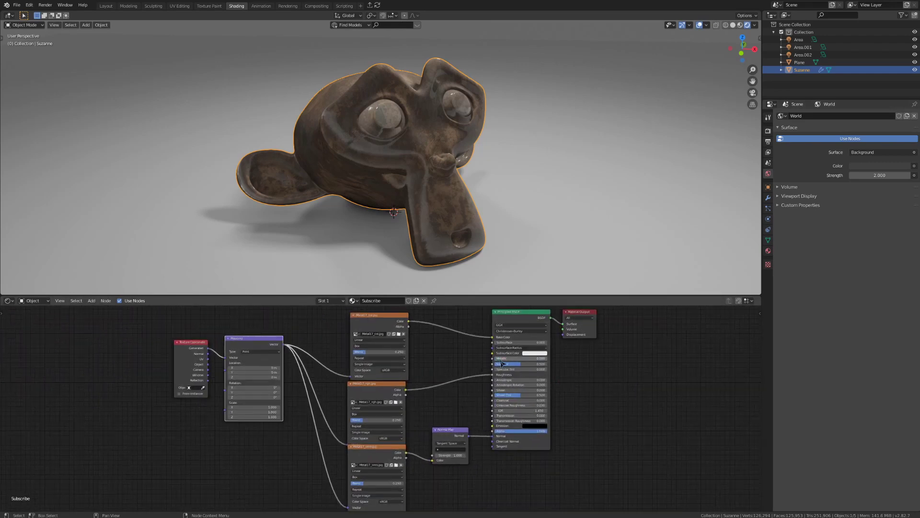
{"action": "left_click_drag", "start_coordinate": [500, 359], "coordinate": [547, 360]}
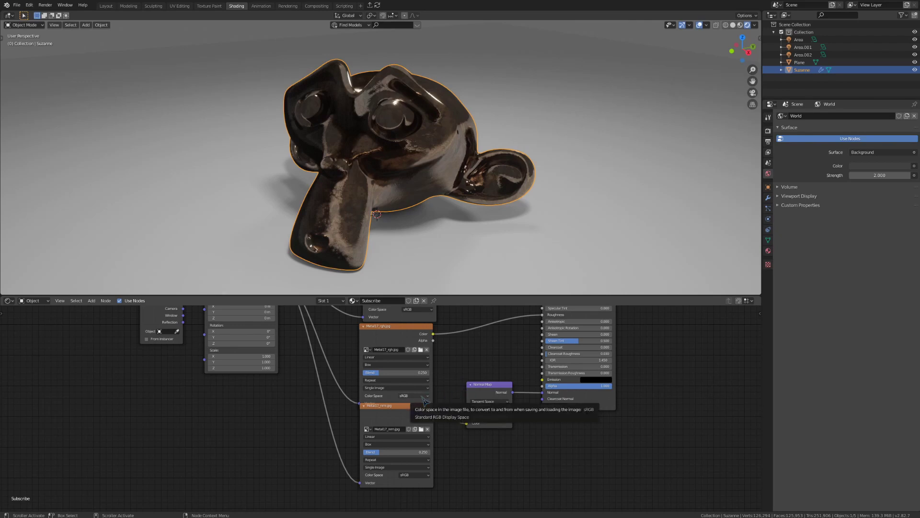
Step: Change the color space of the roughness and normal textures to Non-Color
{"action": "left_click", "coordinate": [424, 401]}
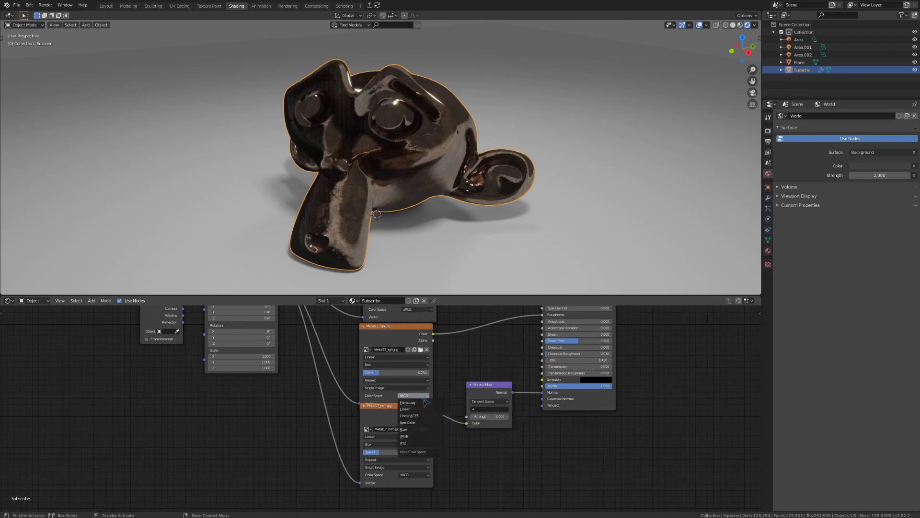
{"action": "left_click", "coordinate": [423, 426]}
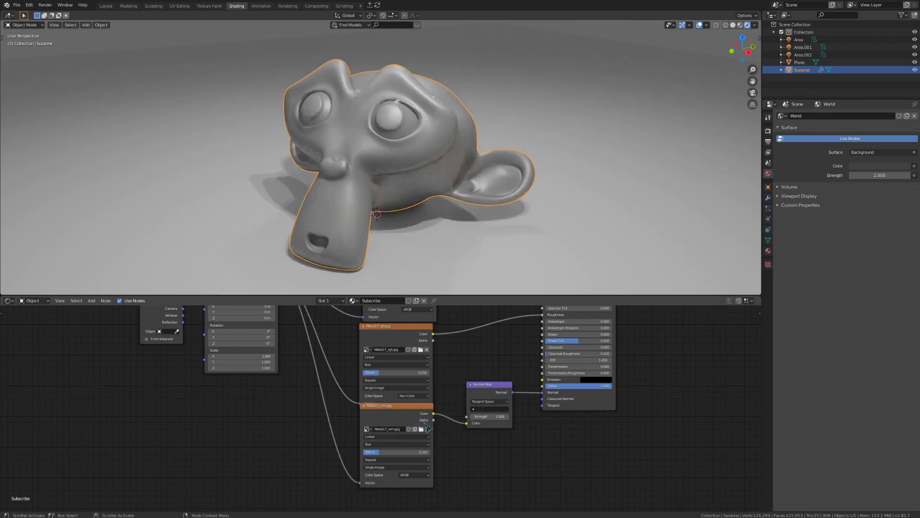
{"action": "left_click", "coordinate": [414, 475]}
{"action": "left_click", "coordinate": [415, 447]}
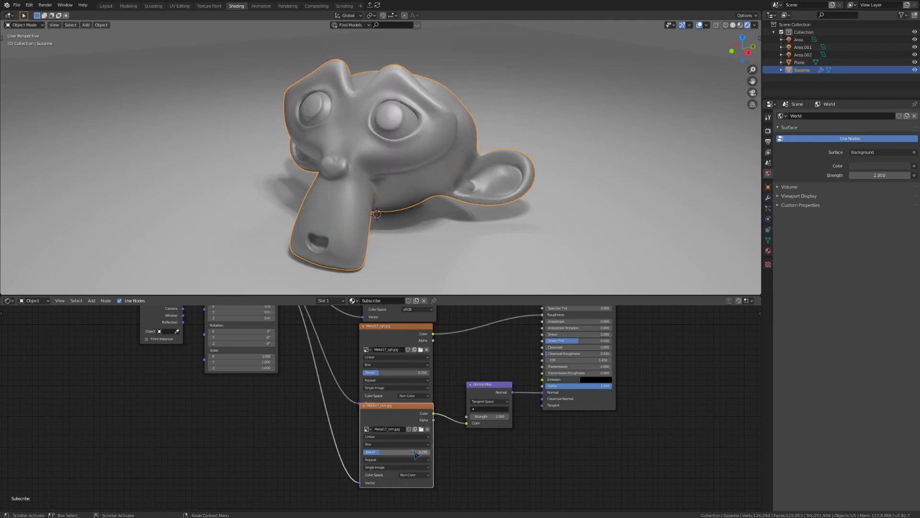
Step: Insert a ColorRamp node between the Metal17_rgh.jpg texture and the shader's Roughness input
{"action": "middle_click_drag", "start_coordinate": [463, 356], "coordinate": [460, 376]}
{"action": "key", "text": "shift+a"}
{"action": "left_click", "coordinate": [462, 336]}
{"action": "type", "text": "color ramp"}
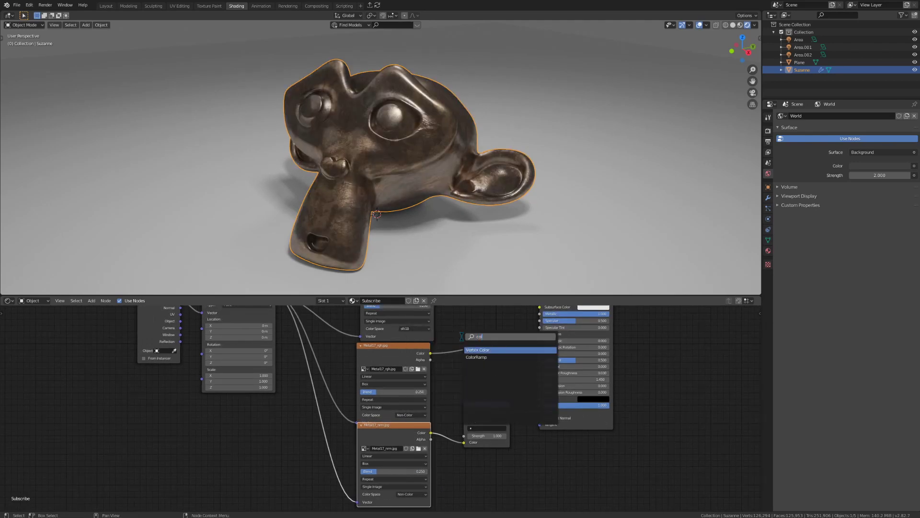
{"action": "key", "text": "Return"}
{"action": "left_click", "coordinate": [464, 328]}
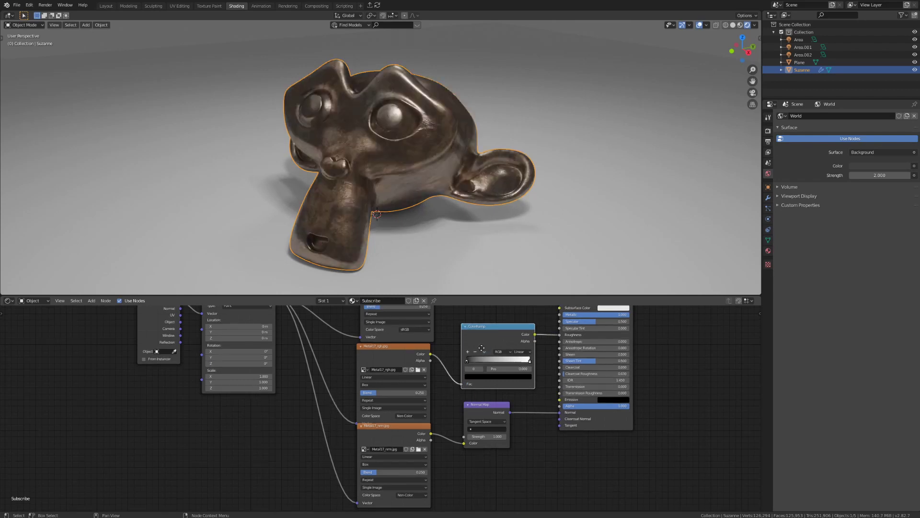
Step: Increase the ColorRamp's contrast by moving the black stop to about 0.2 and the white stop to 0.441
{"action": "scroll", "coordinate": [463, 399], "scroll_direction": "up", "scroll_amount": 1}
{"action": "left_click_drag", "start_coordinate": [476, 390], "coordinate": [480, 391]}
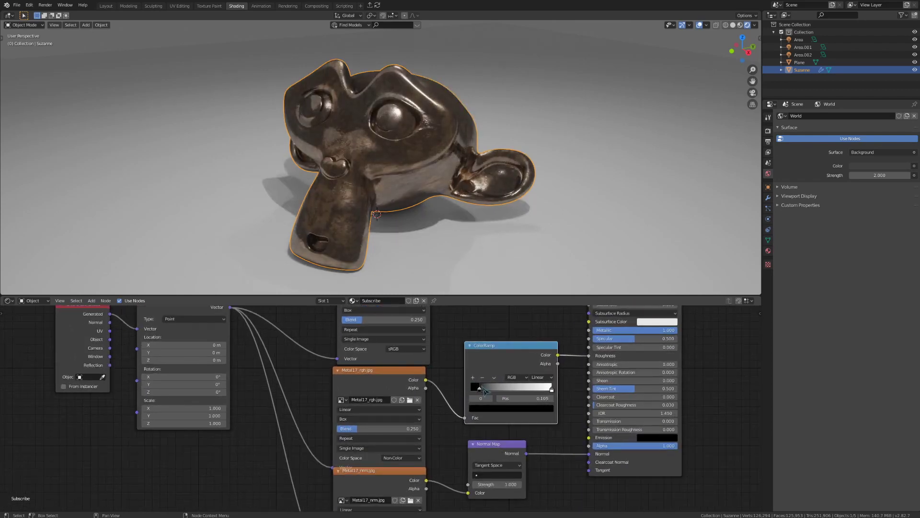
{"action": "mouse_move", "coordinate": [551, 389]}
{"action": "left_mouse_down"}
{"action": "mouse_move", "coordinate": [487, 390]}
{"action": "mouse_move", "coordinate": [511, 392]}
{"action": "left_mouse_up"}
Step: Preview the roughness texture and the ColorRamp output directly on the monkey to compare them
{"action": "left_click", "coordinate": [389, 385], "text": "ctrl+shift"}
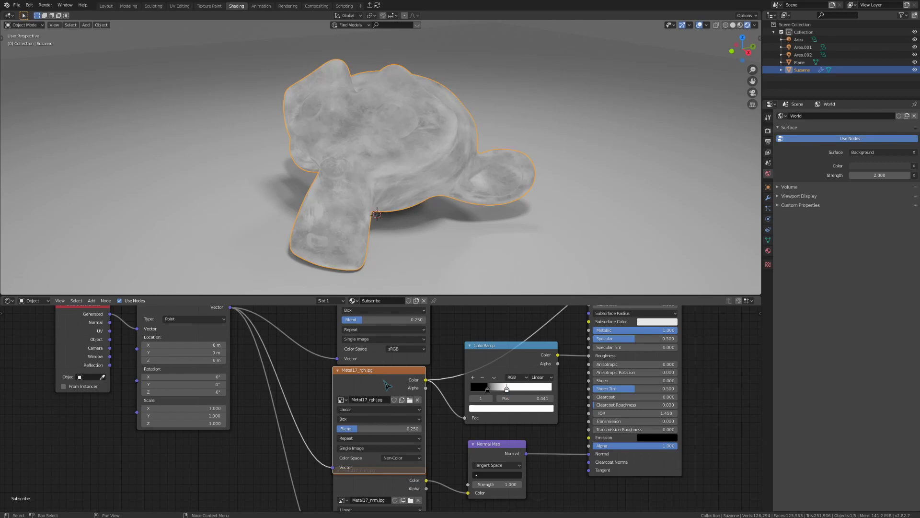
{"action": "middle_click_drag", "start_coordinate": [524, 385], "coordinate": [507, 406]}
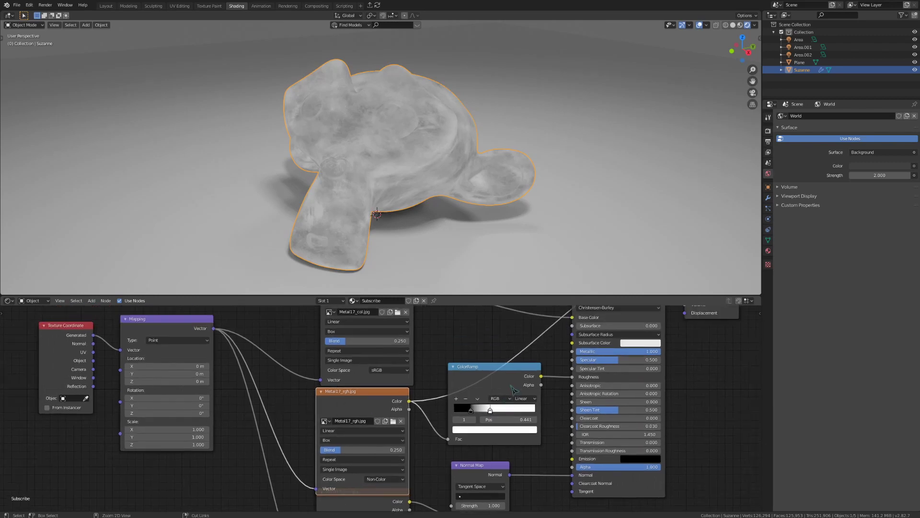
{"action": "left_click", "coordinate": [511, 388], "text": "ctrl+shift"}
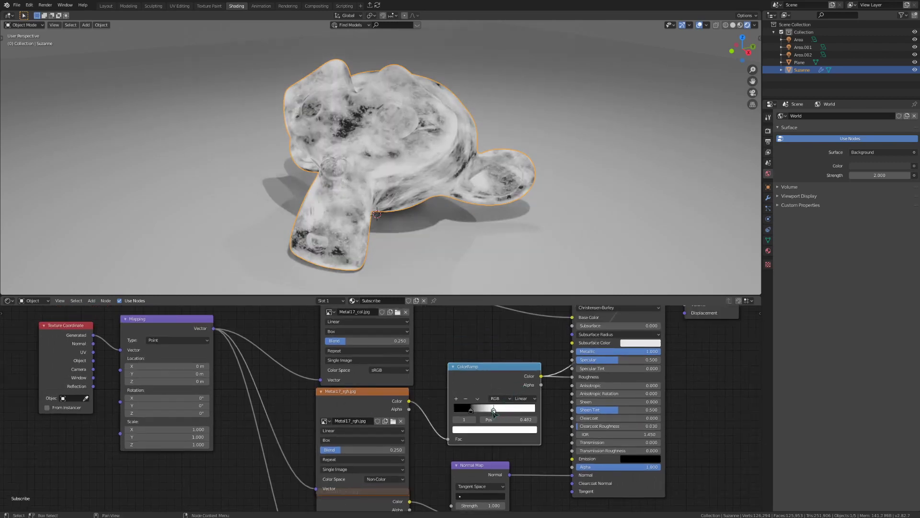
Step: Move the ColorRamp's black stop to about 0.09 and connect the Normal Map node to the shader's Normal input
{"action": "left_click_drag", "start_coordinate": [498, 415], "coordinate": [463, 412]}
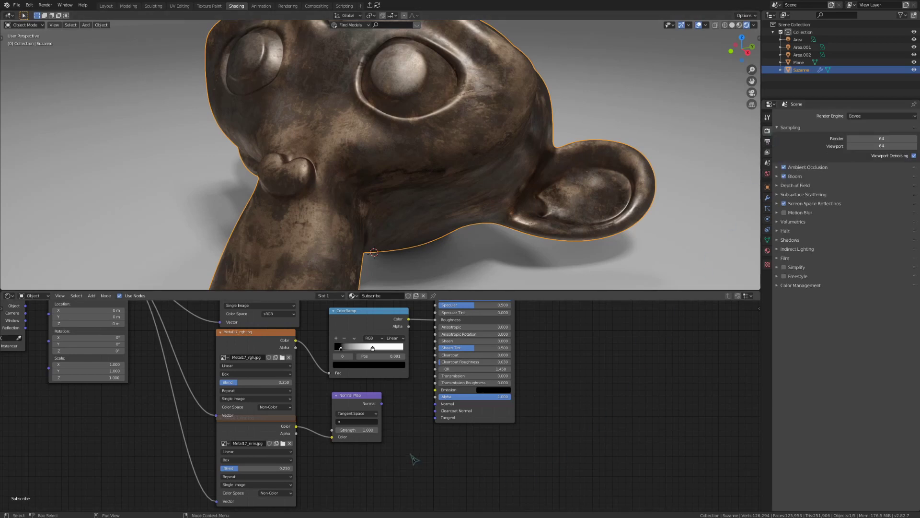
{"action": "left_click_drag", "start_coordinate": [385, 403], "coordinate": [440, 408]}
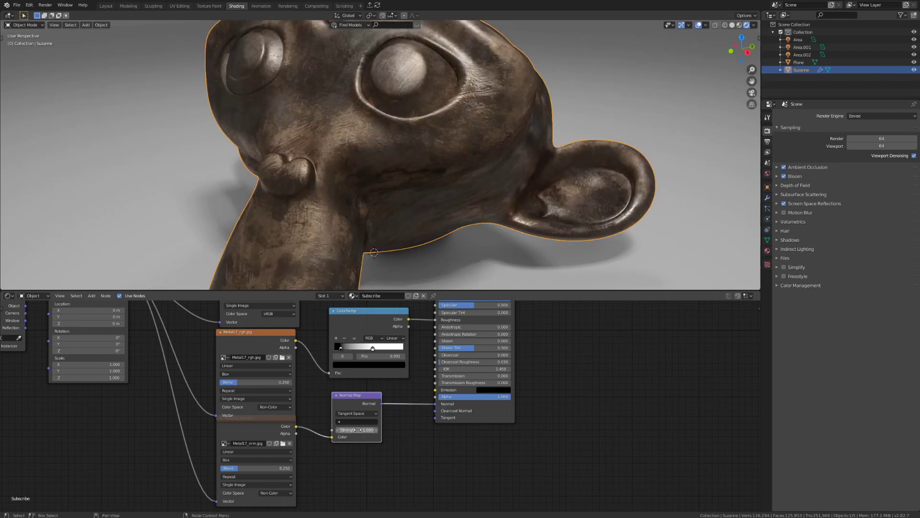
Step: Try exaggerated Normal Map strengths, including 10 and 2, to compare the surface relief on the monkey
{"action": "left_click_drag", "start_coordinate": [355, 430], "coordinate": [388, 430]}
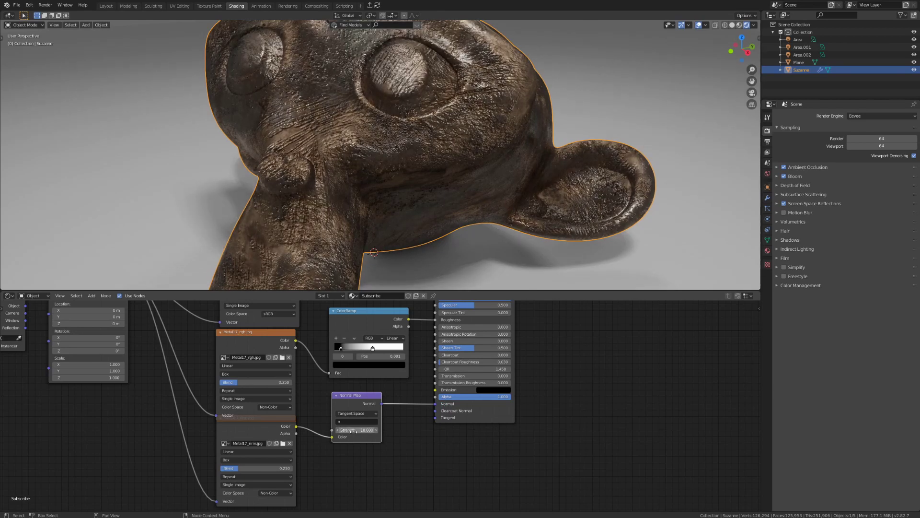
{"action": "key", "text": "Return"}
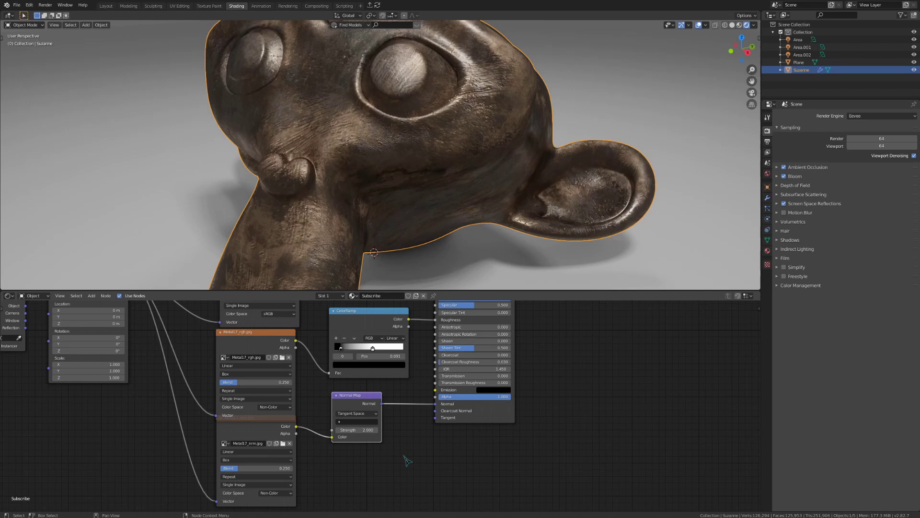
{"action": "left_click_drag", "start_coordinate": [366, 430], "coordinate": [387, 430]}
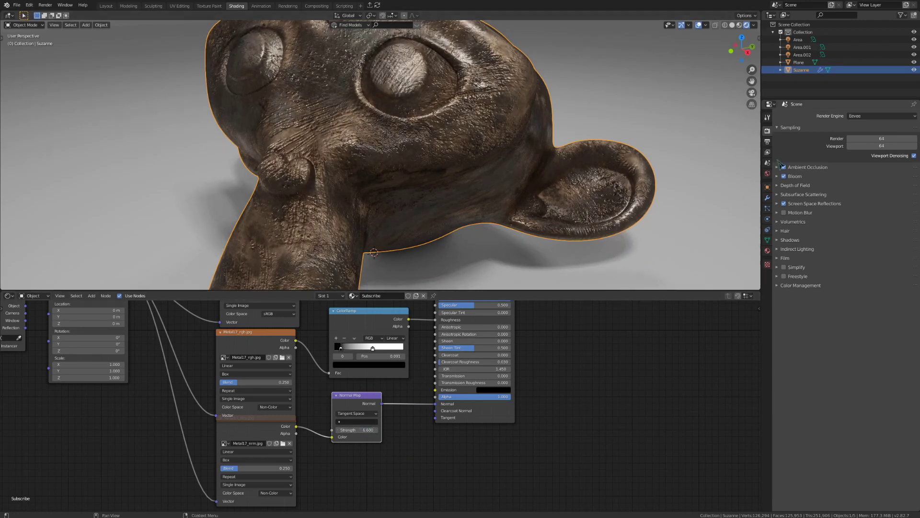
Step: Compare the material under the Cycles render engine and return to Eevee
{"action": "left_click", "coordinate": [870, 116]}
{"action": "left_click", "coordinate": [863, 141]}
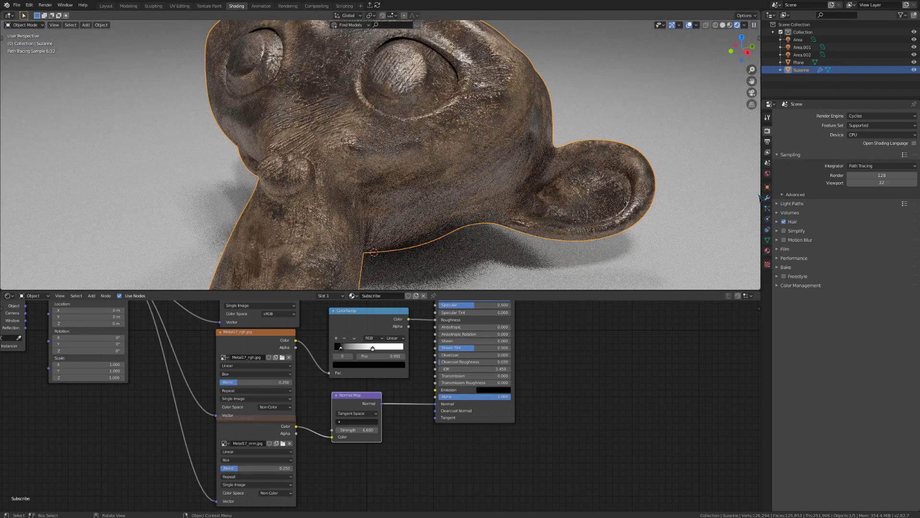
{"action": "left_click", "coordinate": [860, 116]}
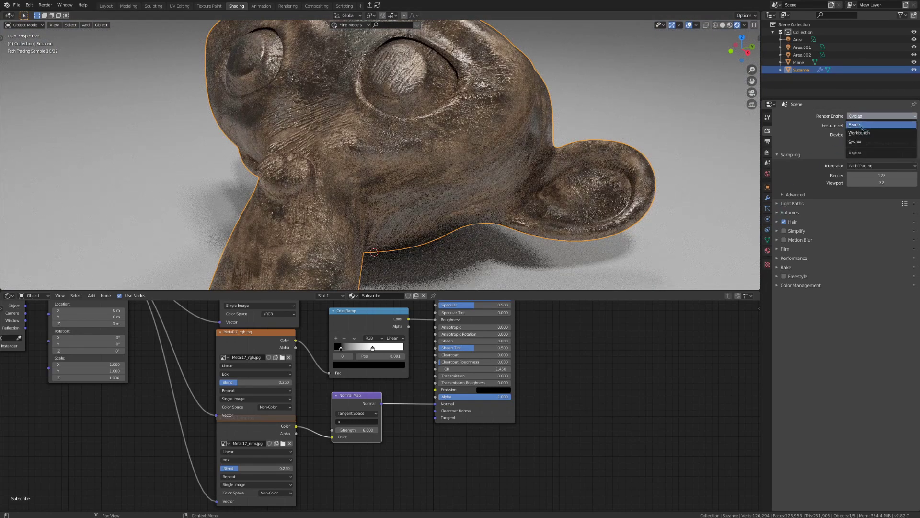
{"action": "left_click", "coordinate": [861, 125]}
Step: Set the Normal Map node's strength to 1
{"action": "left_click", "coordinate": [358, 430]}
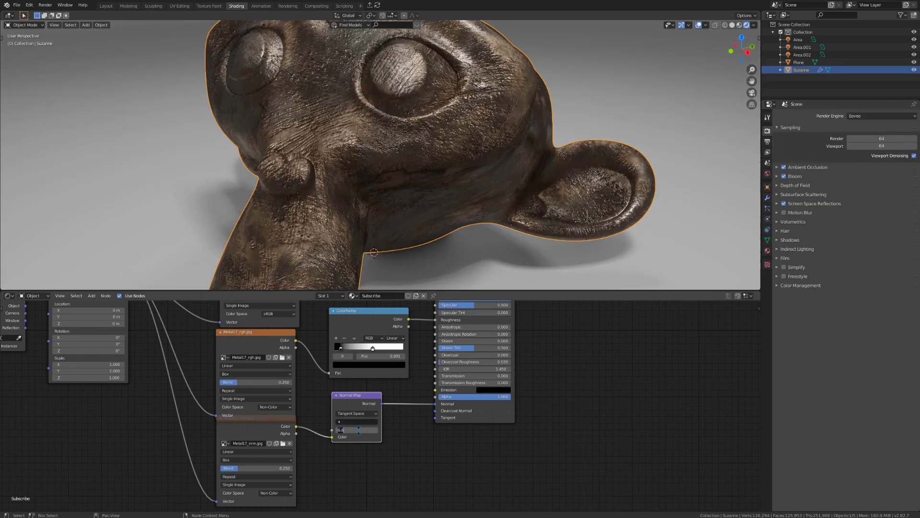
{"action": "type", "text": "1"}
{"action": "key", "text": "Return"}
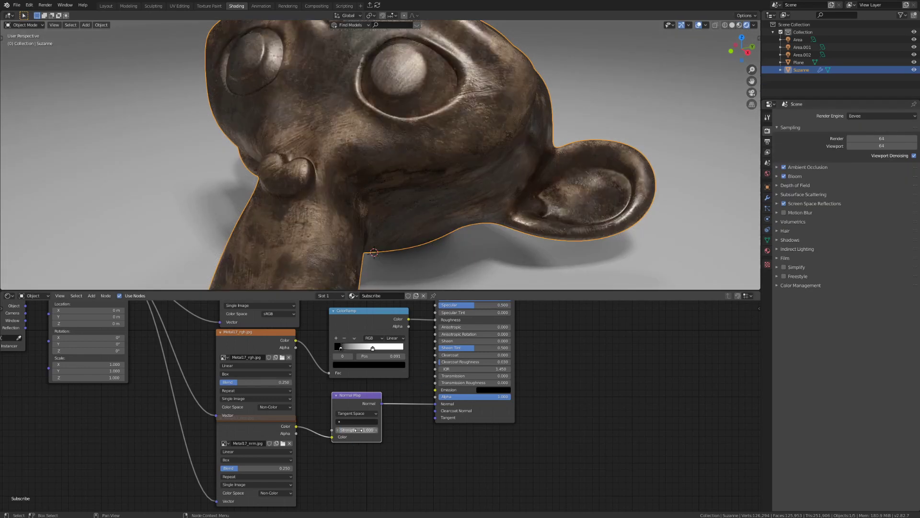
Step: Arrange the color, roughness and normal image texture nodes in one aligned column
{"action": "scroll", "coordinate": [376, 410], "scroll_direction": "down", "scroll_amount": 2}
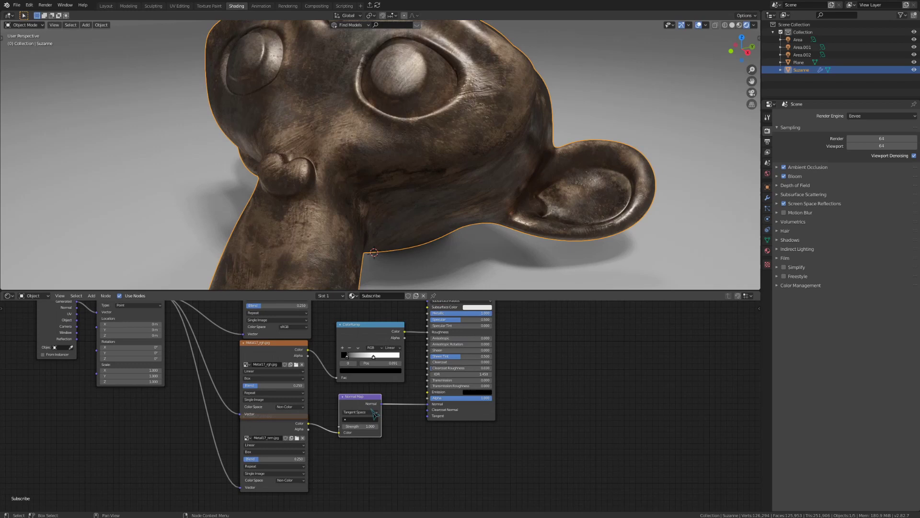
{"action": "middle_click_drag", "start_coordinate": [370, 407], "coordinate": [383, 396]}
{"action": "left_click_drag", "start_coordinate": [299, 406], "coordinate": [296, 422]}
{"action": "scroll", "coordinate": [336, 430], "scroll_direction": "down", "scroll_amount": 1}
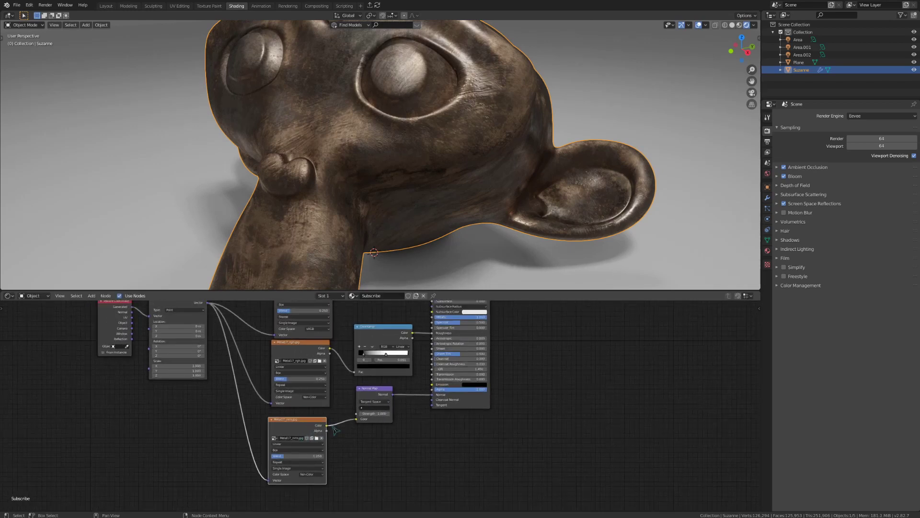
{"action": "middle_click_drag", "start_coordinate": [388, 404], "coordinate": [421, 431]}
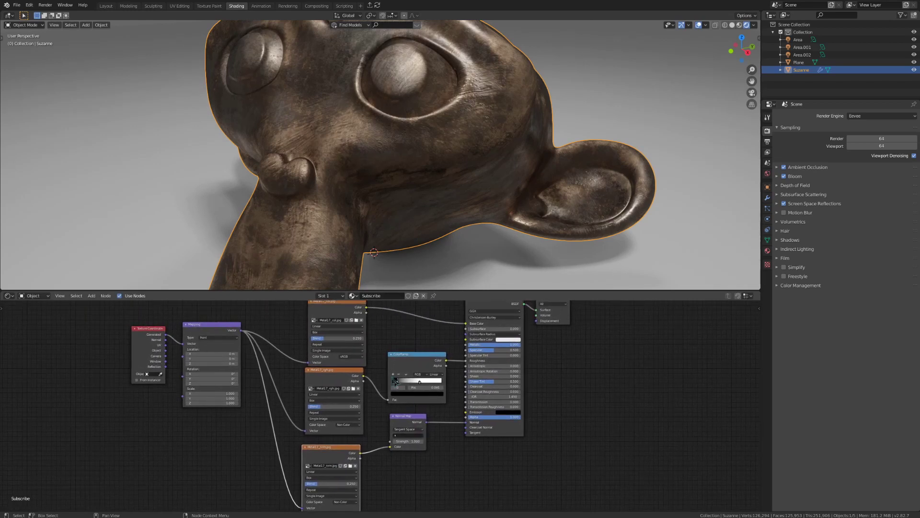
{"action": "middle_click_drag", "start_coordinate": [375, 352], "coordinate": [367, 361]}
{"action": "scroll", "coordinate": [374, 359], "scroll_direction": "down", "scroll_amount": 1}
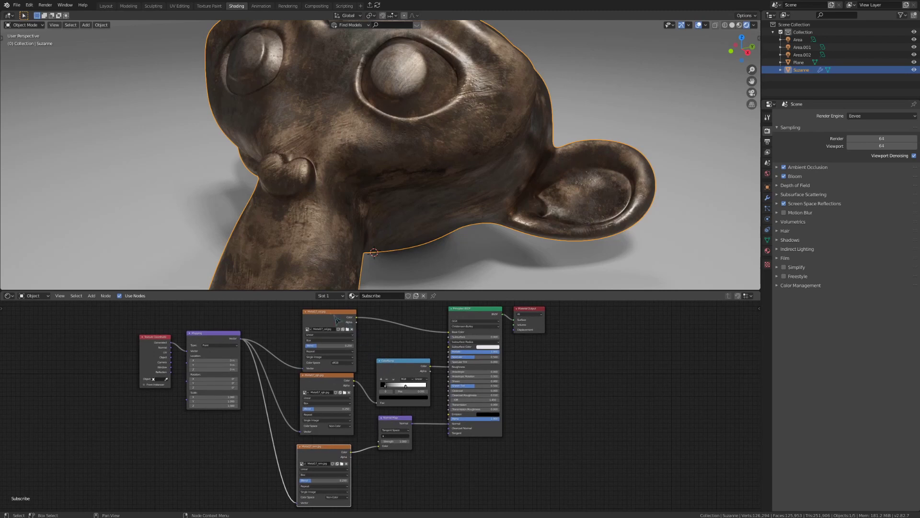
{"action": "left_click_drag", "start_coordinate": [336, 318], "coordinate": [332, 315]}
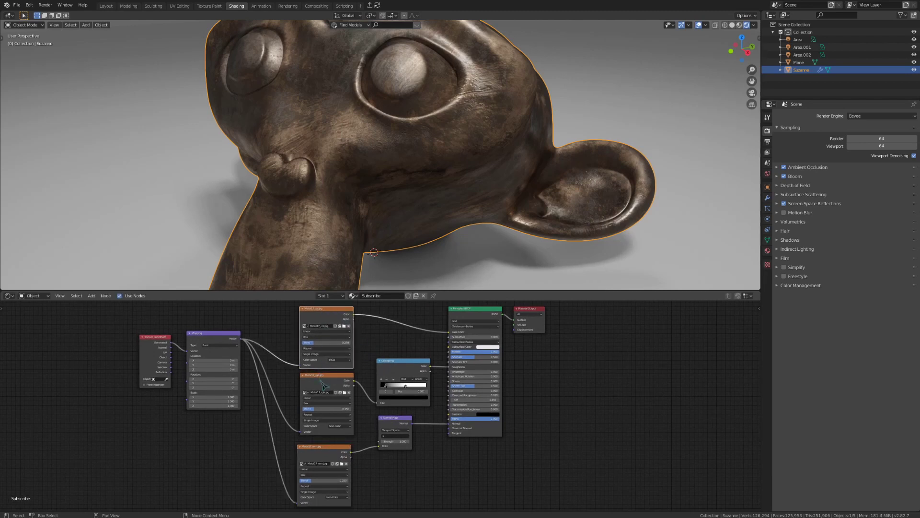
{"action": "left_click_drag", "start_coordinate": [327, 450], "coordinate": [328, 451]}
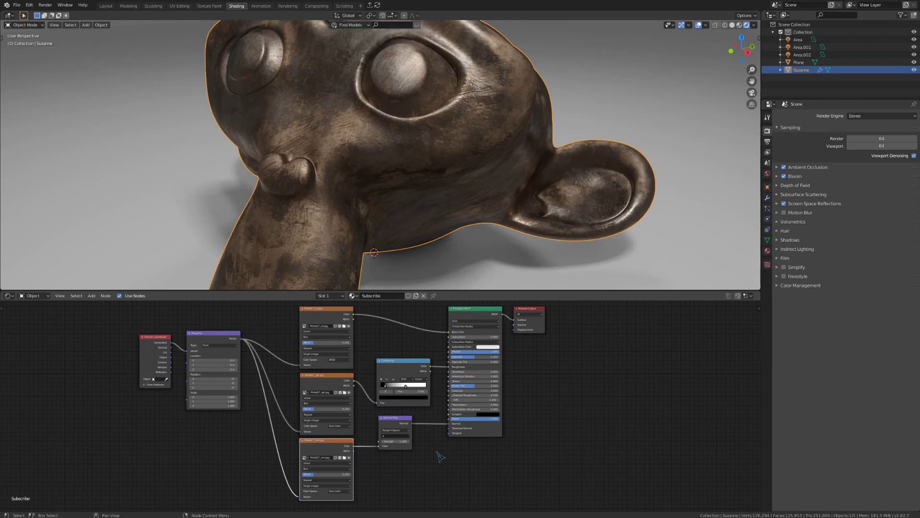
Step: Delete the color and normal textures, the Normal Map node and the ColorRamp, keeping only the Metal17_rgh.jpg texture
{"action": "left_click", "coordinate": [307, 337]}
{"action": "key", "text": "x"}
{"action": "left_click", "coordinate": [332, 479]}
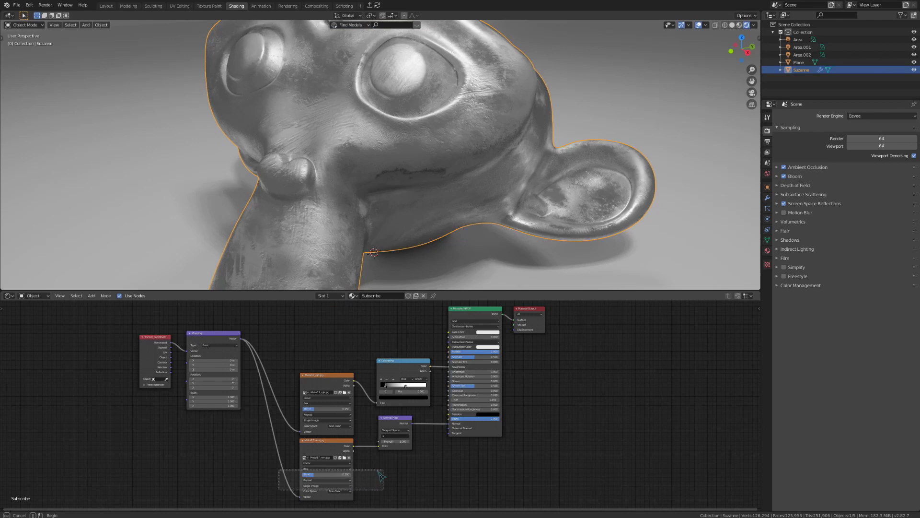
{"action": "key", "text": "x"}
{"action": "left_click", "coordinate": [393, 425]}
{"action": "key", "text": "x"}
{"action": "left_click", "coordinate": [389, 402]}
{"action": "key", "text": "x"}
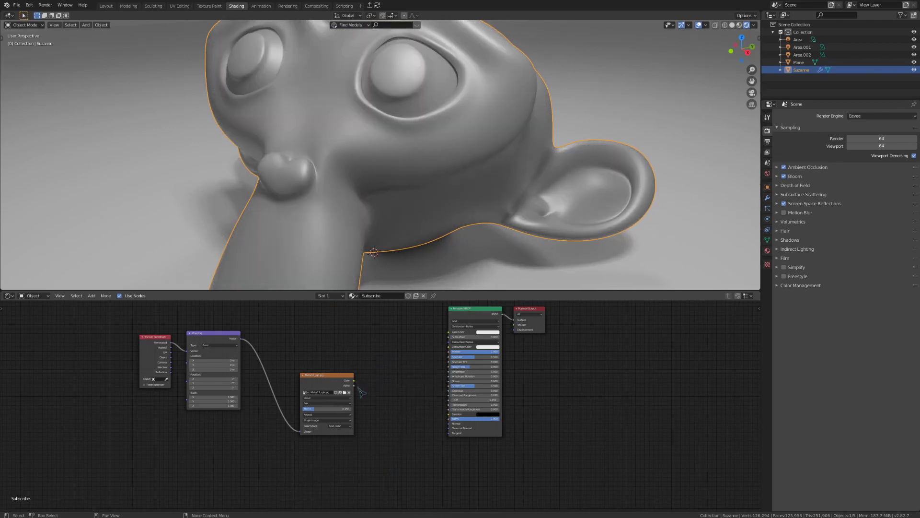
Step: Connect the Metal17_rgh.jpg color output to the shader's Roughness and, through a new Bump node's Height, to its Normal input
{"action": "left_click_drag", "start_coordinate": [355, 380], "coordinate": [449, 367]}
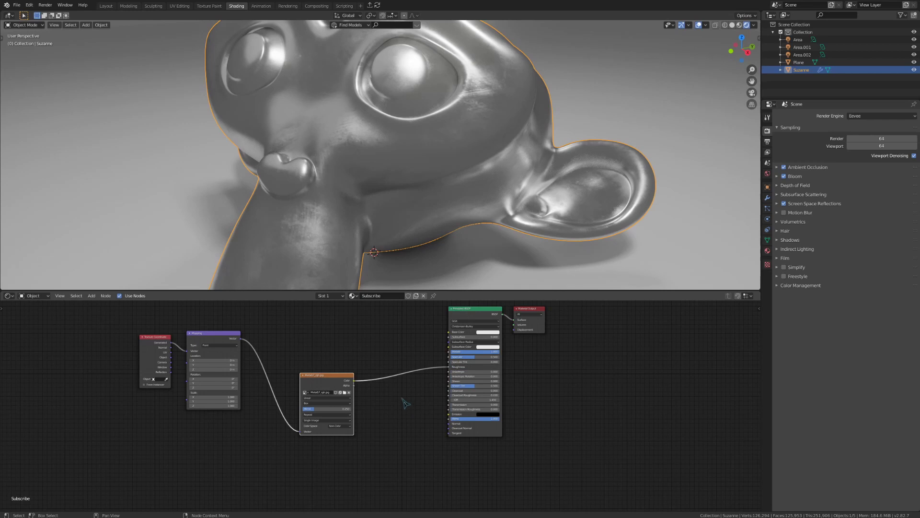
{"action": "left_click_drag", "start_coordinate": [336, 382], "coordinate": [317, 351]}
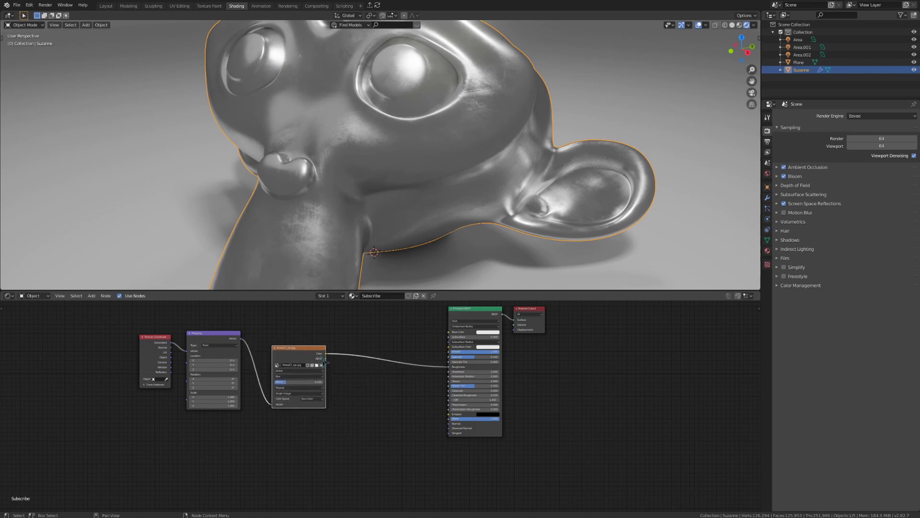
{"action": "key", "text": "shift+a"}
{"action": "type", "text": "sbump"}
{"action": "key", "text": "Return"}
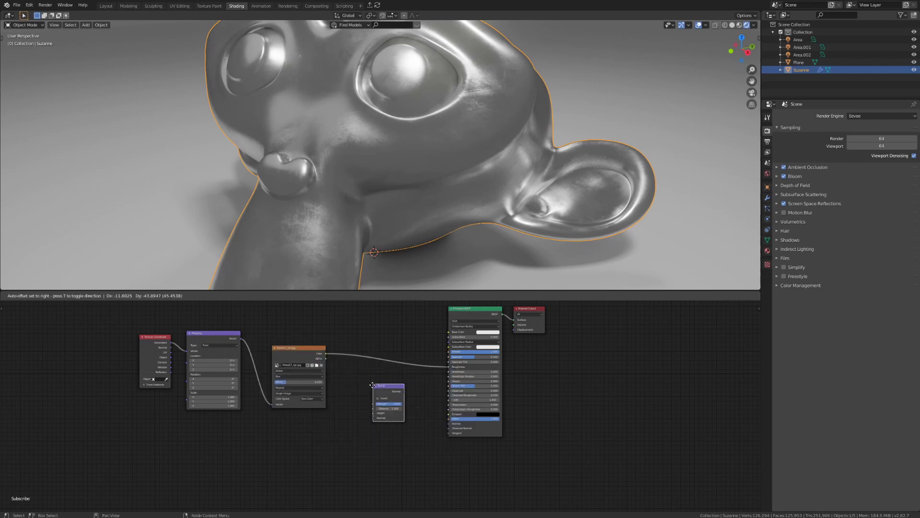
{"action": "left_click", "coordinate": [375, 390]}
{"action": "left_click_drag", "start_coordinate": [326, 353], "coordinate": [448, 423]}
Step: Set the Bump node's strength to 0.1
{"action": "middle_click_drag", "start_coordinate": [460, 225], "coordinate": [495, 237]}
{"action": "scroll", "coordinate": [495, 237], "scroll_direction": "down", "scroll_amount": 1}
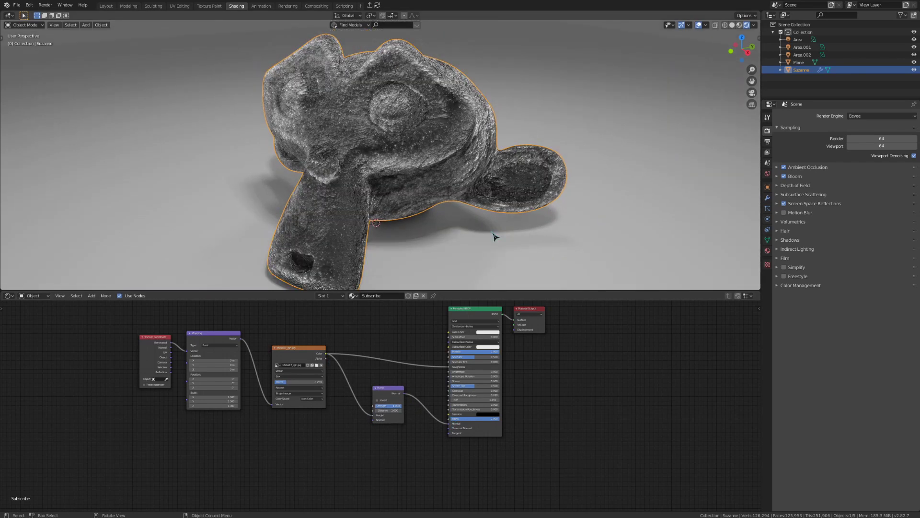
{"action": "scroll", "coordinate": [401, 458], "scroll_direction": "up", "scroll_amount": 1}
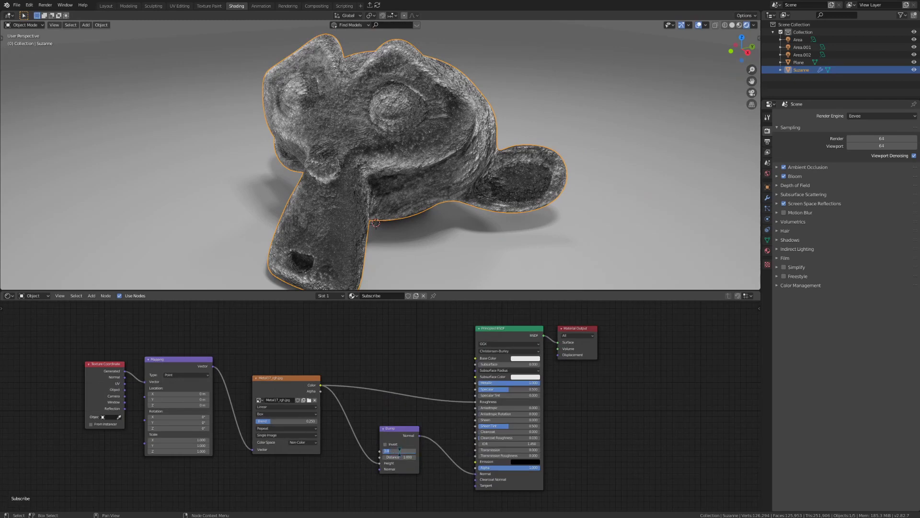
{"action": "type", "text": ".1"}
{"action": "key", "text": "Return"}
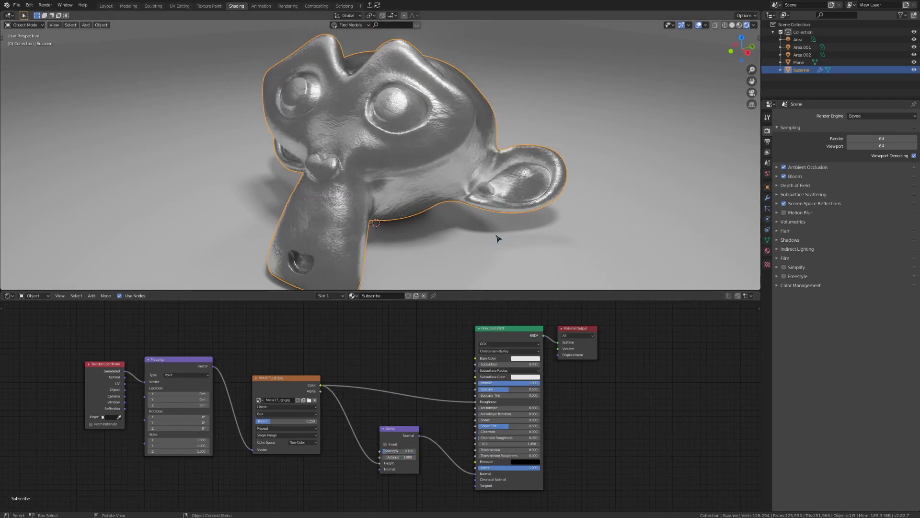
Step: Insert a ColorRamp between the roughness texture and the Bump node's Height, with its white stop at 0.873
{"action": "key", "text": "shift+a"}
{"action": "left_click", "coordinate": [355, 408]}
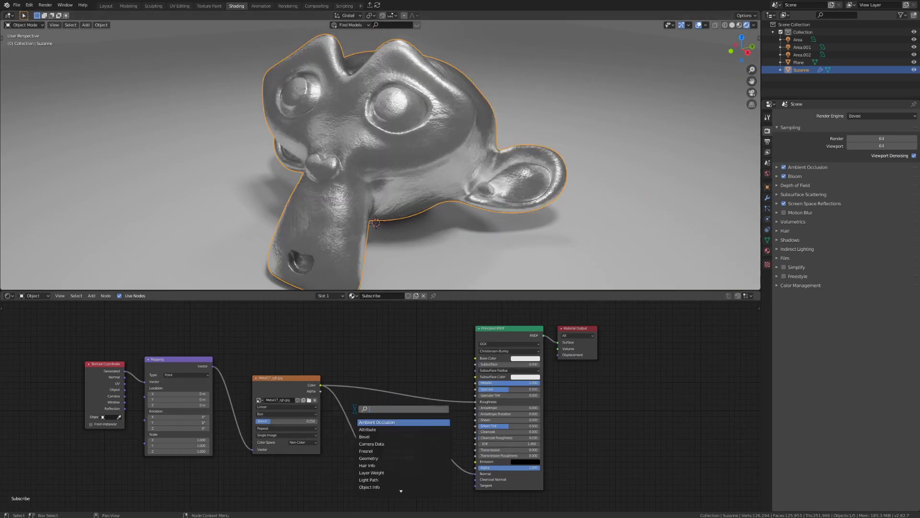
{"action": "type", "text": "color"}
{"action": "key", "text": "Return"}
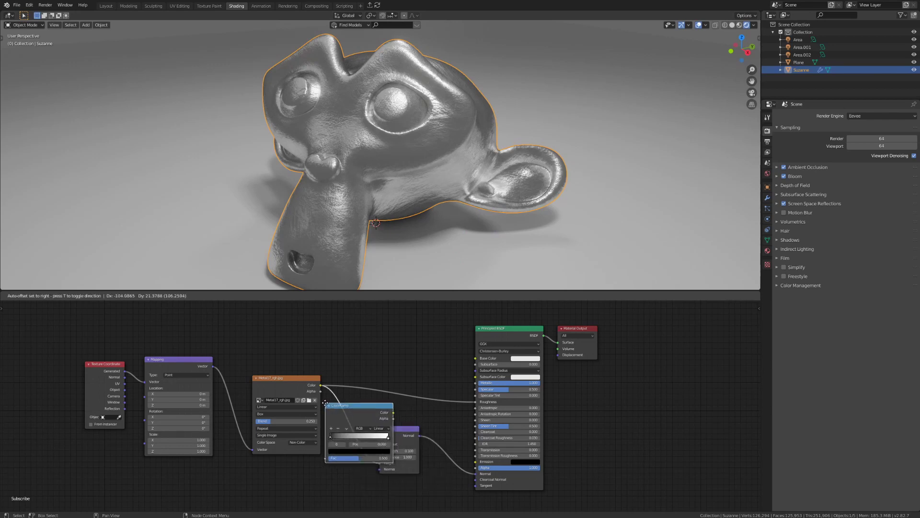
{"action": "left_click", "coordinate": [360, 427]}
{"action": "scroll", "coordinate": [359, 427], "scroll_direction": "up", "scroll_amount": 2}
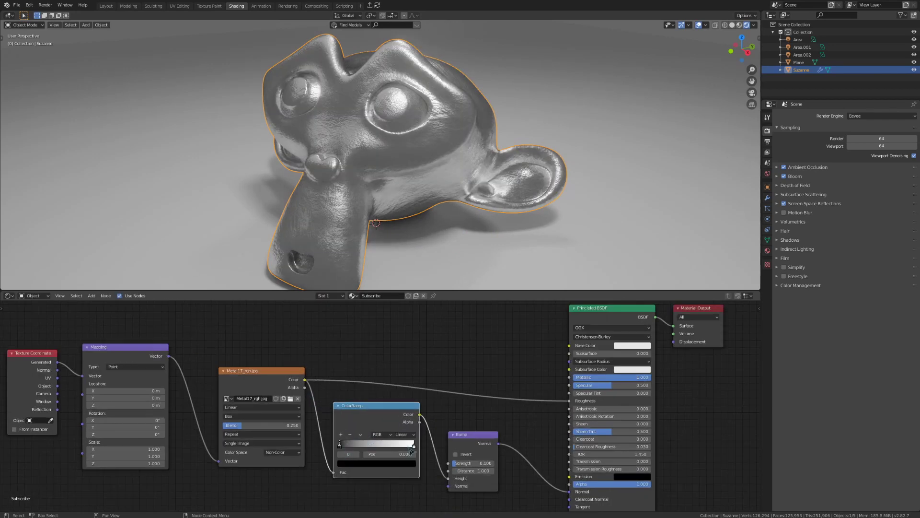
{"action": "left_click_drag", "start_coordinate": [414, 446], "coordinate": [405, 446]}
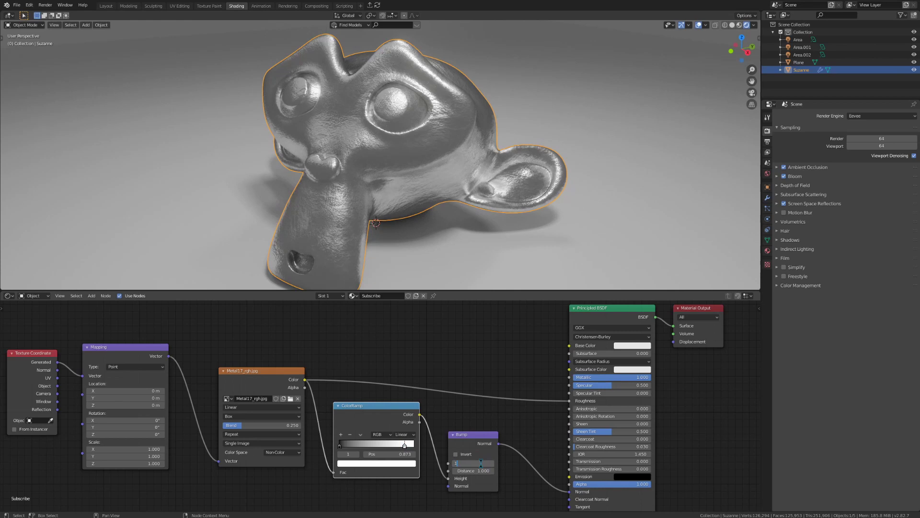
Step: Raise the Bump strength to 1 and tighten the ColorRamp, with the white stop at 0.277 and the black stop just below it
{"action": "left_click", "coordinate": [481, 463]}
{"action": "type", "text": "1"}
{"action": "key", "text": "Return"}
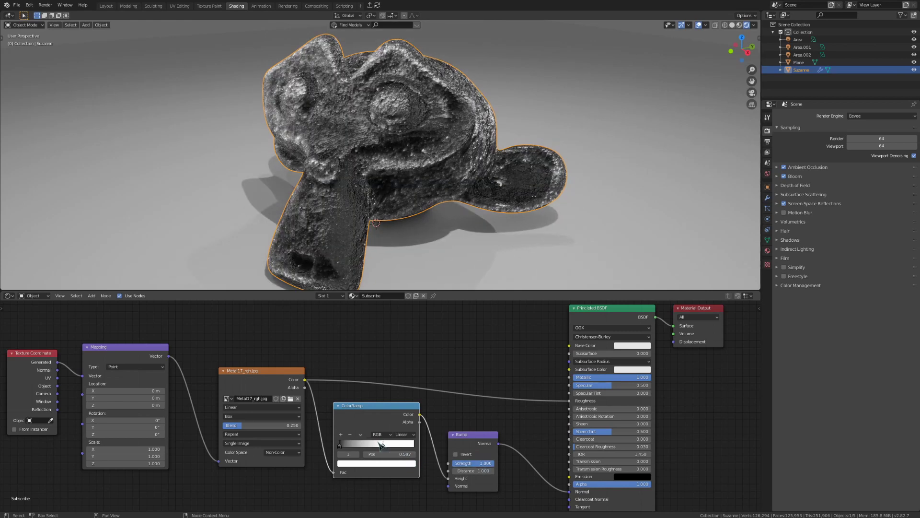
{"action": "left_click_drag", "start_coordinate": [405, 445], "coordinate": [360, 445]}
Step: Try a Bump strength of 0.1 and settle on 0.2
{"action": "left_click", "coordinate": [485, 463]}
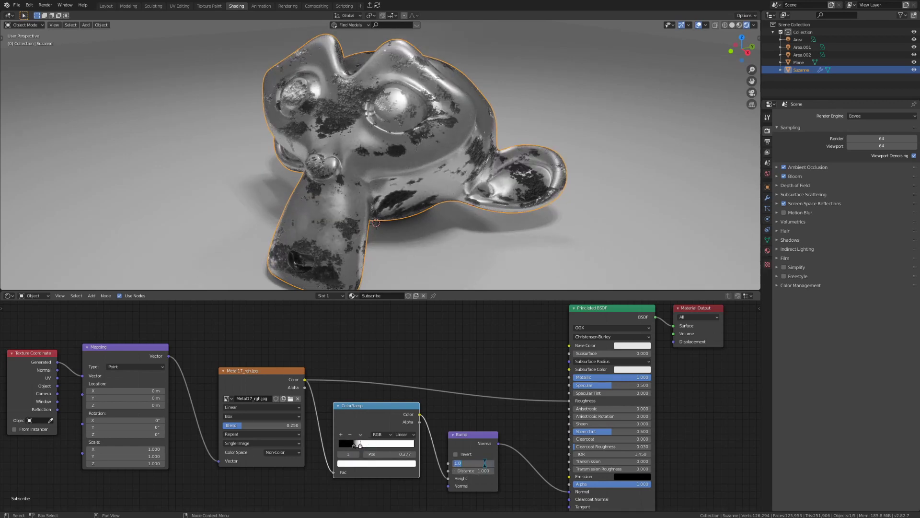
{"action": "type", "text": "0.1"}
{"action": "key", "text": "Return"}
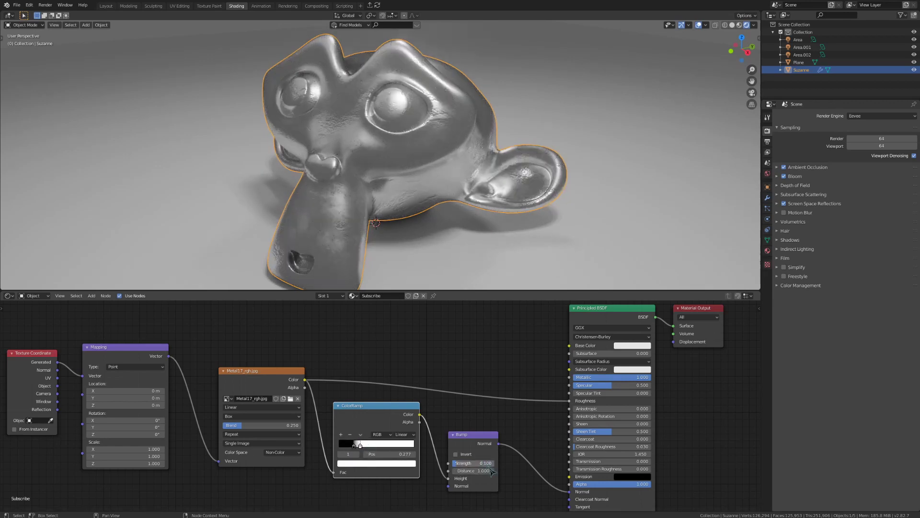
{"action": "type", "text": "0.2"}
{"action": "key", "text": "Return"}
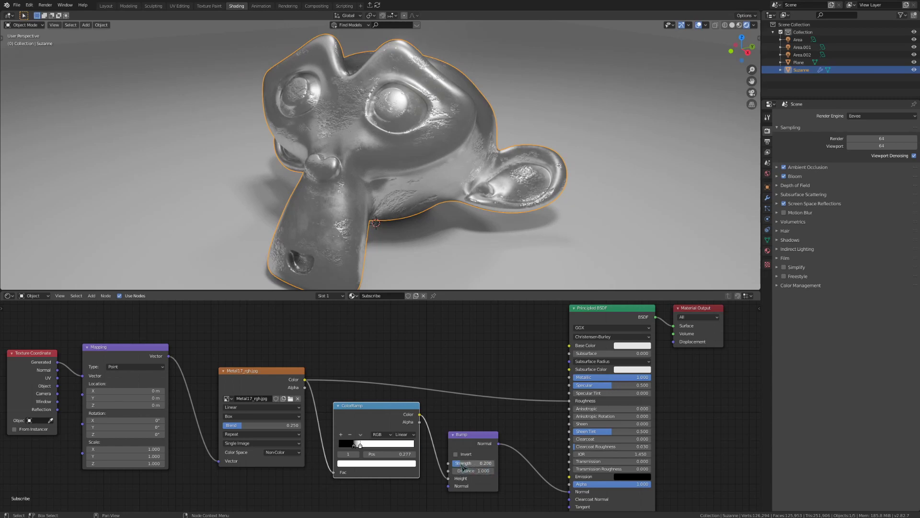
Step: Connect the roughness texture's color to the shader's Base Color and add another ColorRamp node between the texture and the shader
{"action": "left_click_drag", "start_coordinate": [304, 379], "coordinate": [569, 346]}
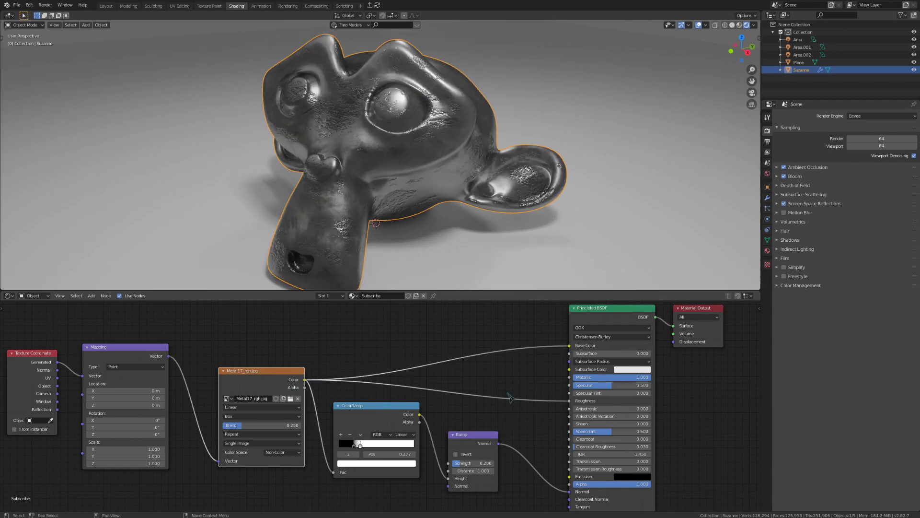
{"action": "key", "text": "shift+a"}
{"action": "left_click", "coordinate": [497, 387]}
{"action": "type", "text": "col"}
{"action": "key", "text": "Return"}
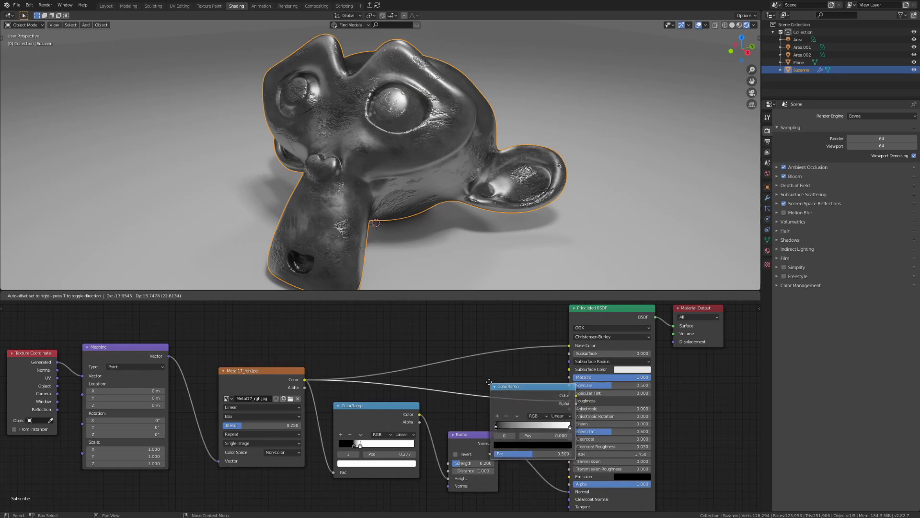
{"action": "left_click", "coordinate": [453, 364]}
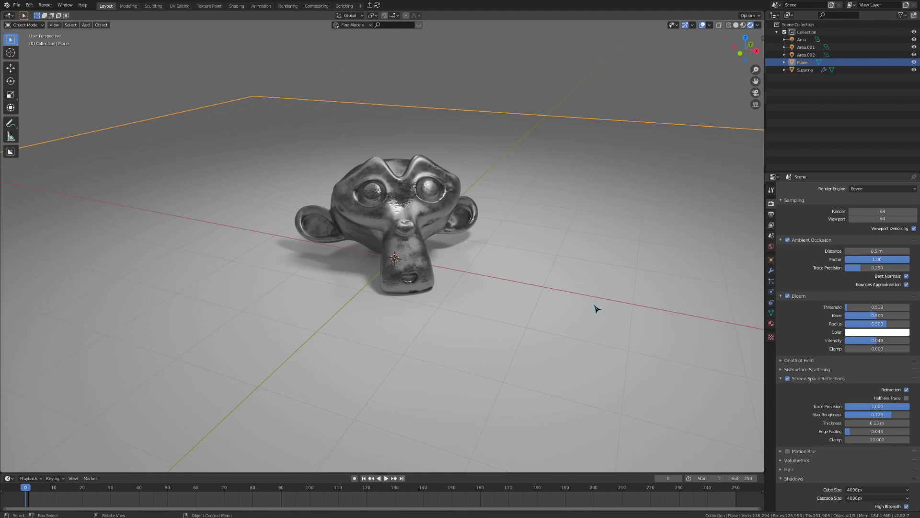
Step: Add a Reflection Cubemap light probe and an Irradiance Volume light probe to the scene
{"action": "key", "text": "shift+a"}
{"action": "mouse_move", "coordinate": [578, 401]}
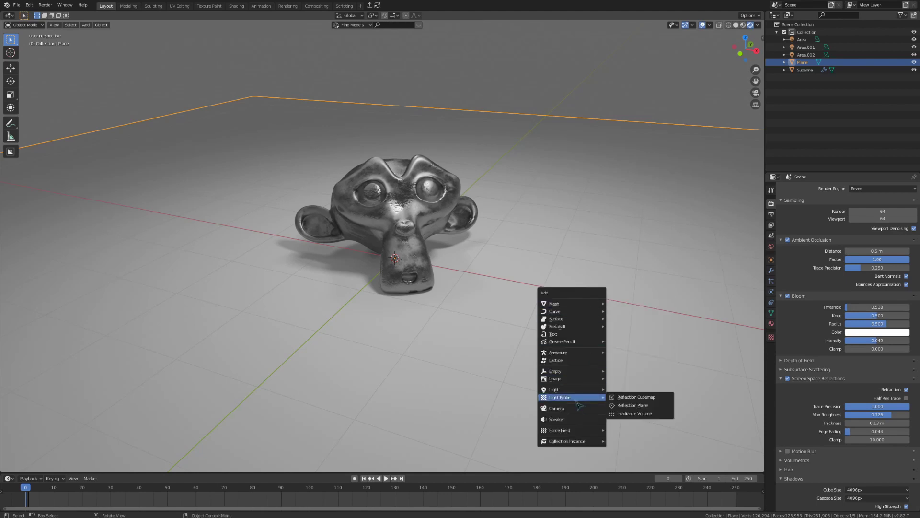
{"action": "left_click", "coordinate": [623, 397]}
{"action": "key", "text": "shift+a"}
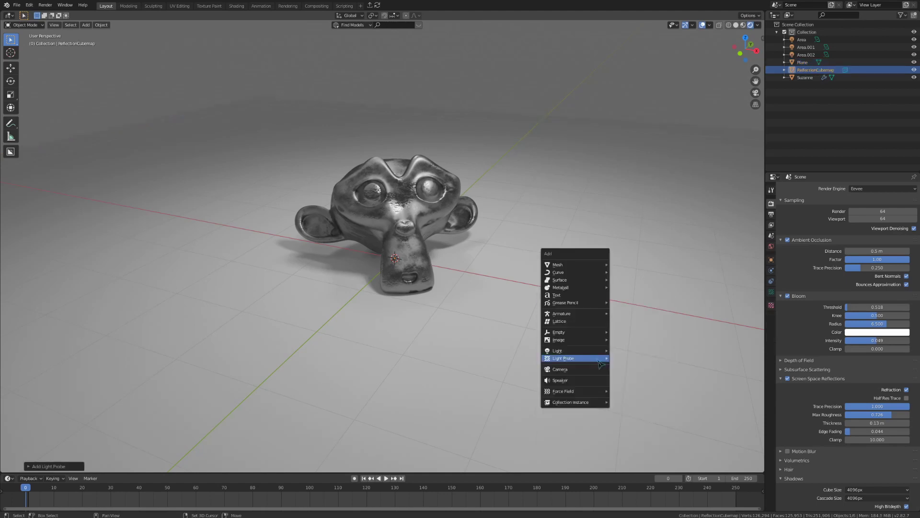
{"action": "mouse_move", "coordinate": [600, 364]}
{"action": "left_click", "coordinate": [637, 374]}
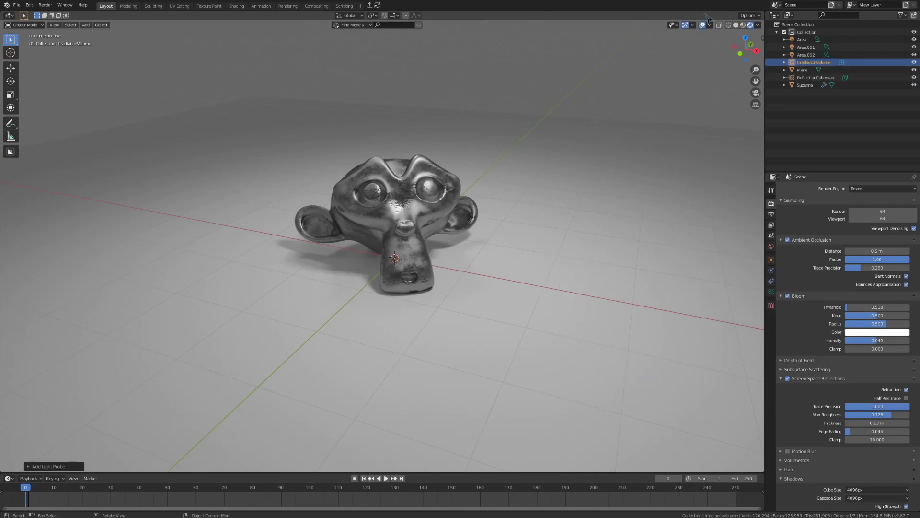
Step: Show the light and probe outlines through the viewport overlays, and scale up the reflection cubemap well beyond Suzanne
{"action": "left_click", "coordinate": [710, 25]}
{"action": "left_click", "coordinate": [673, 109]}
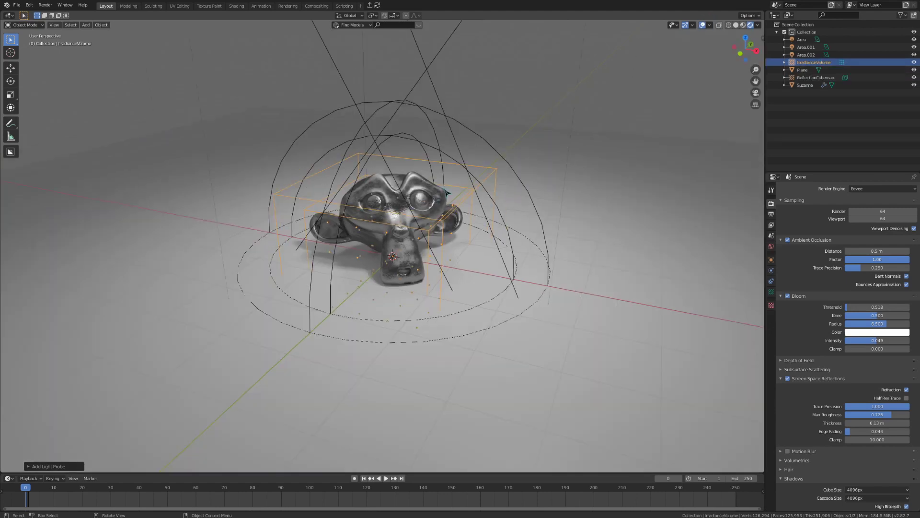
{"action": "left_click", "coordinate": [529, 193]}
{"action": "key", "text": "s"}
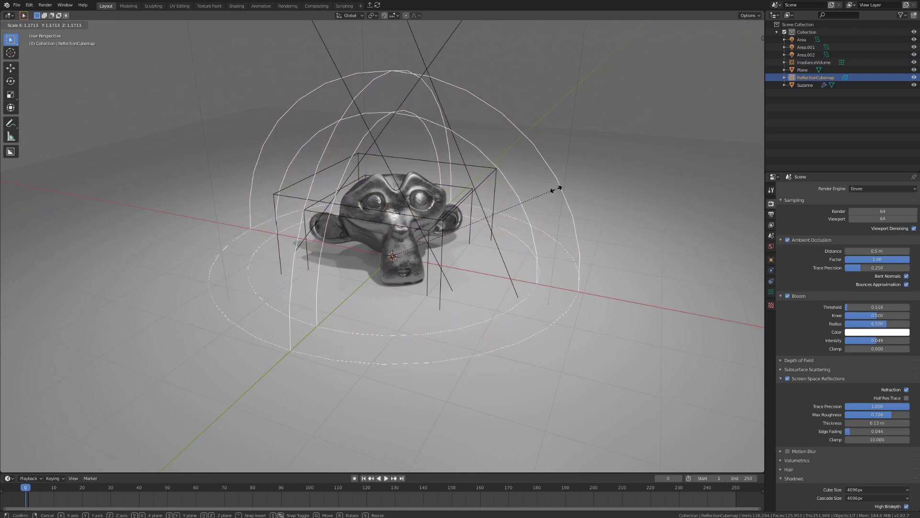
{"action": "left_click", "coordinate": [723, 200]}
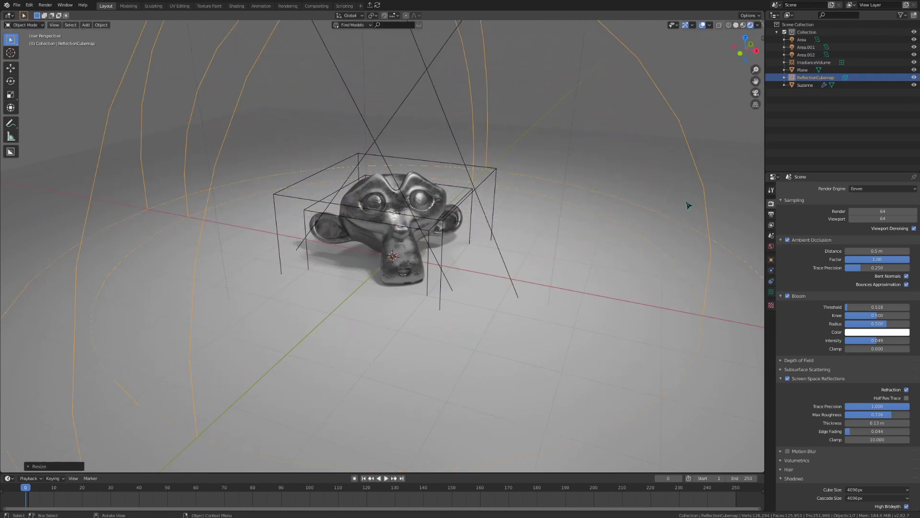
Step: Enlarge the irradiance volume around Suzanne, raise it along Z and adjust its overall scale
{"action": "left_click", "coordinate": [499, 174]}
{"action": "key", "text": "s"}
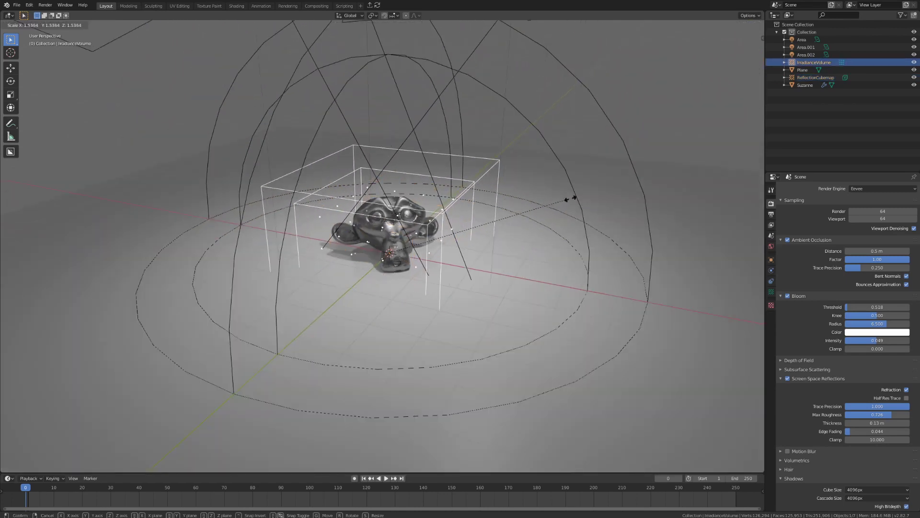
{"action": "left_click", "coordinate": [728, 182]}
{"action": "key", "text": "g"}
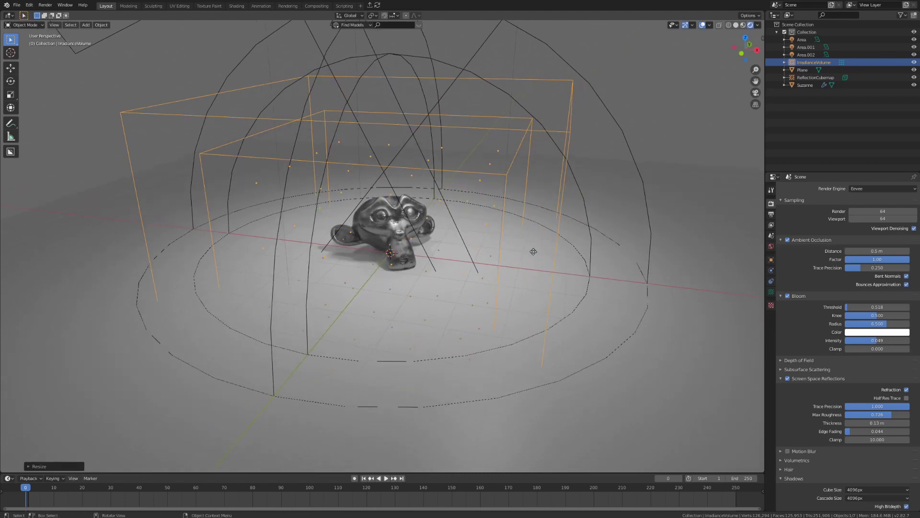
{"action": "key", "text": "z"}
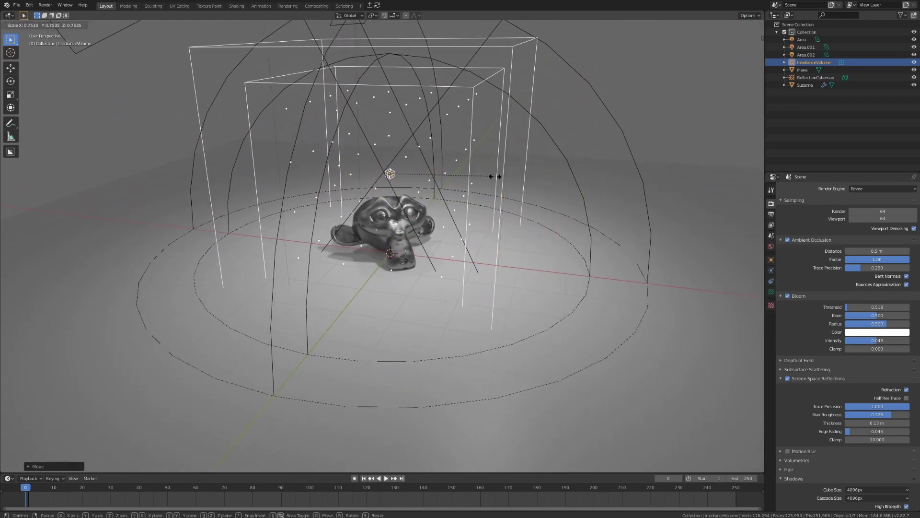
{"action": "left_click", "coordinate": [525, 184]}
{"action": "middle_click_drag", "start_coordinate": [525, 184], "coordinate": [519, 191]}
Step: Add a cube, move it beside Suzanne and raise it along Z to sit on the plane
{"action": "key", "text": "shift+a"}
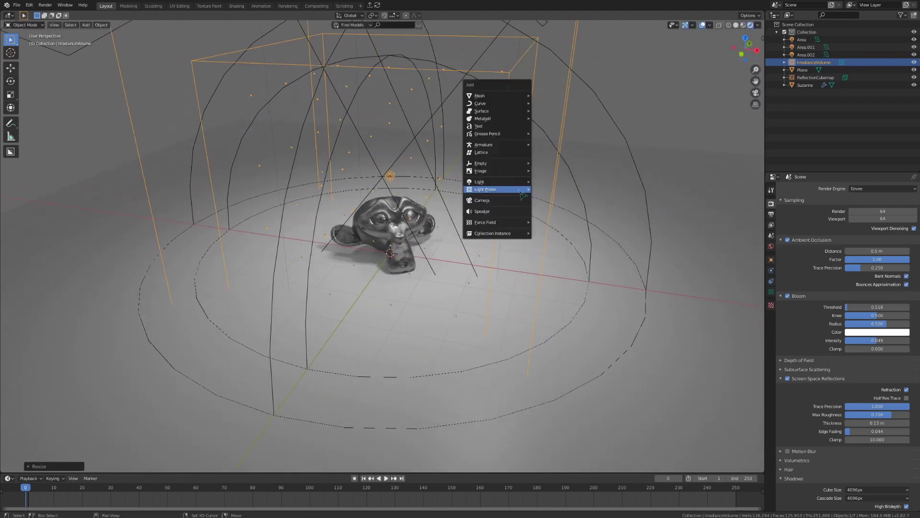
{"action": "mouse_move", "coordinate": [509, 98]}
{"action": "left_click", "coordinate": [556, 111]}
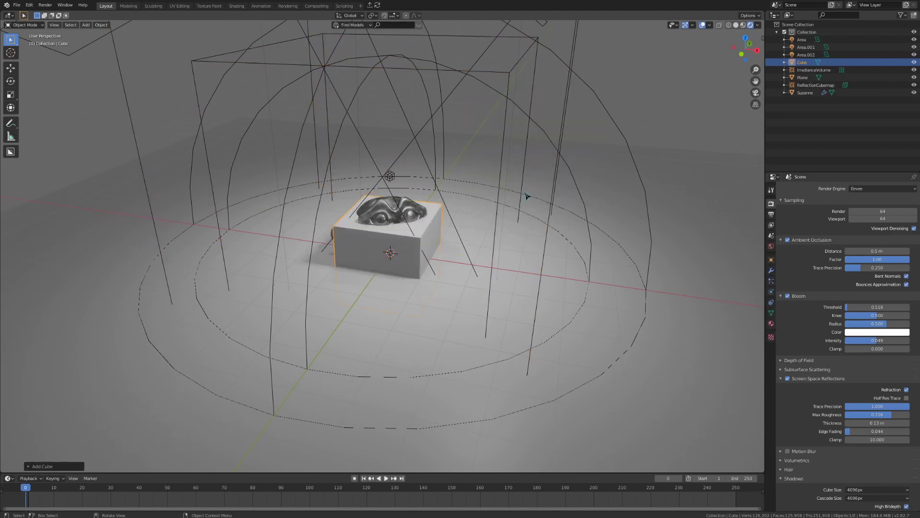
{"action": "key", "text": "g"}
{"action": "left_click", "coordinate": [383, 246]}
{"action": "key", "text": "g"}
{"action": "key", "text": "z"}
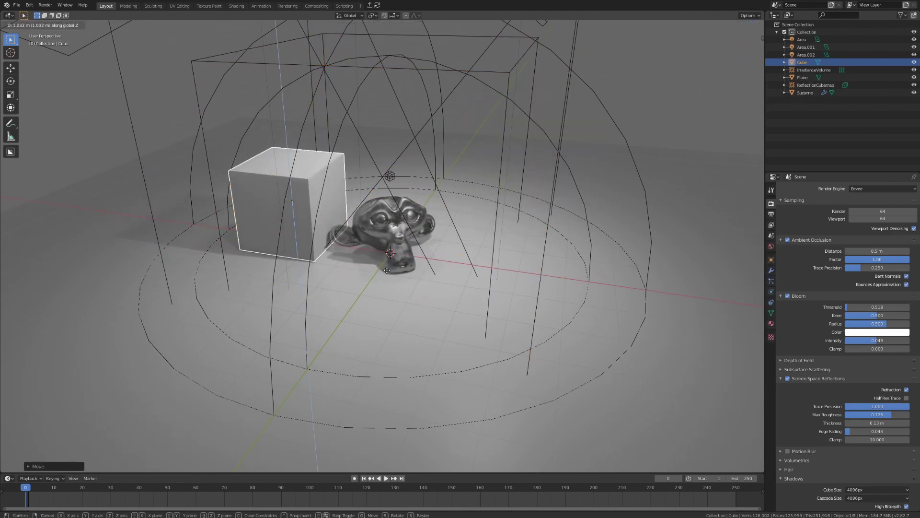
{"action": "left_click", "coordinate": [399, 304]}
Step: Give the cube a new material with a bright green emission color
{"action": "left_click", "coordinate": [771, 324]}
{"action": "left_click", "coordinate": [853, 223]}
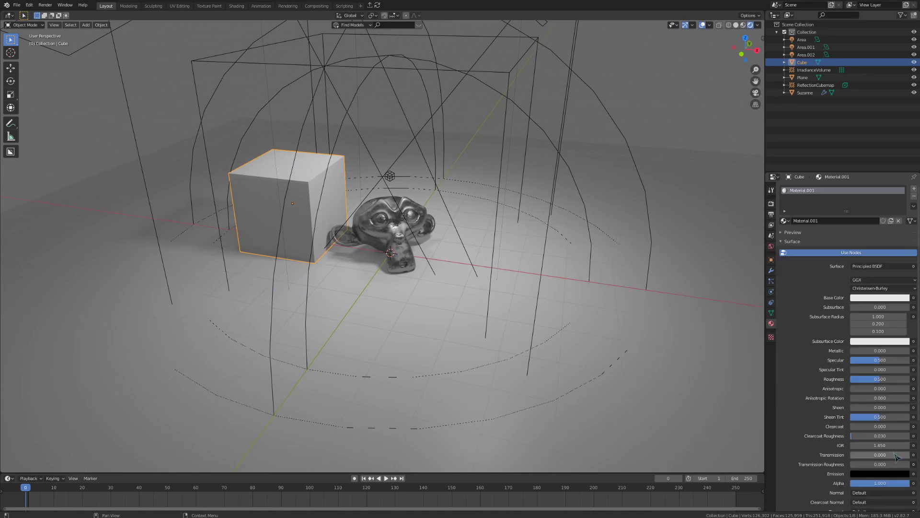
{"action": "scroll", "coordinate": [853, 335], "scroll_direction": "down", "scroll_amount": 12}
{"action": "left_click", "coordinate": [865, 353]}
{"action": "left_click_drag", "start_coordinate": [903, 276], "coordinate": [903, 245]}
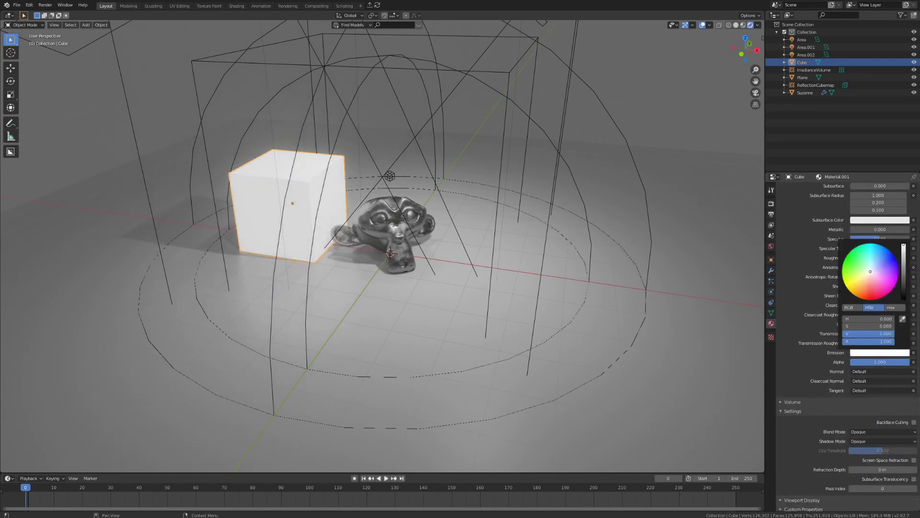
{"action": "left_click_drag", "start_coordinate": [867, 277], "coordinate": [844, 261]}
Step: Switch Screen Space Reflections off and back on to compare the cube's green reflection on Suzanne
{"action": "middle_click_drag", "start_coordinate": [462, 295], "coordinate": [485, 273]}
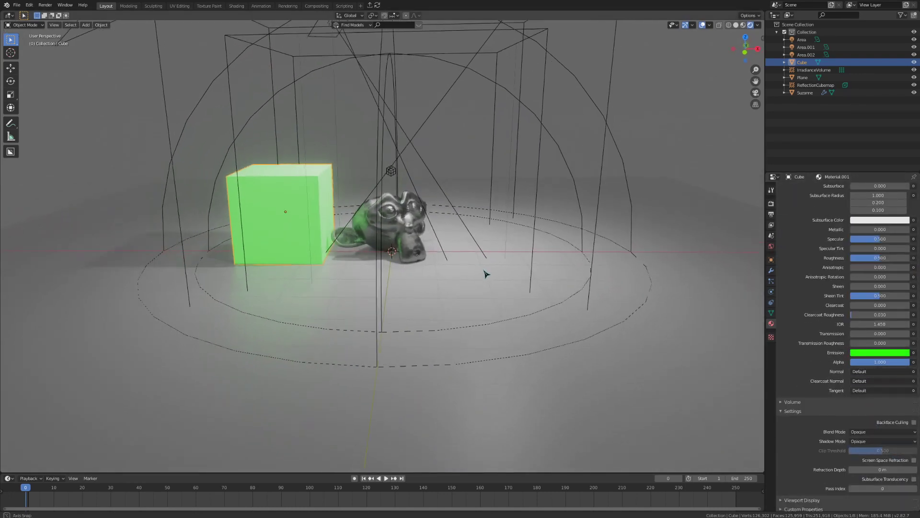
{"action": "middle_click_drag", "start_coordinate": [416, 261], "coordinate": [415, 258]}
{"action": "scroll", "coordinate": [416, 260], "scroll_direction": "up", "scroll_amount": 6}
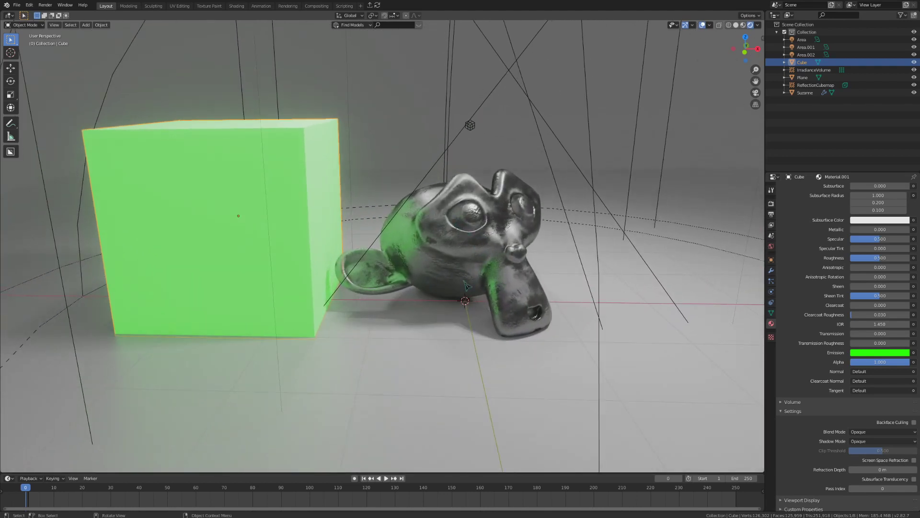
{"action": "left_click", "coordinate": [771, 203]}
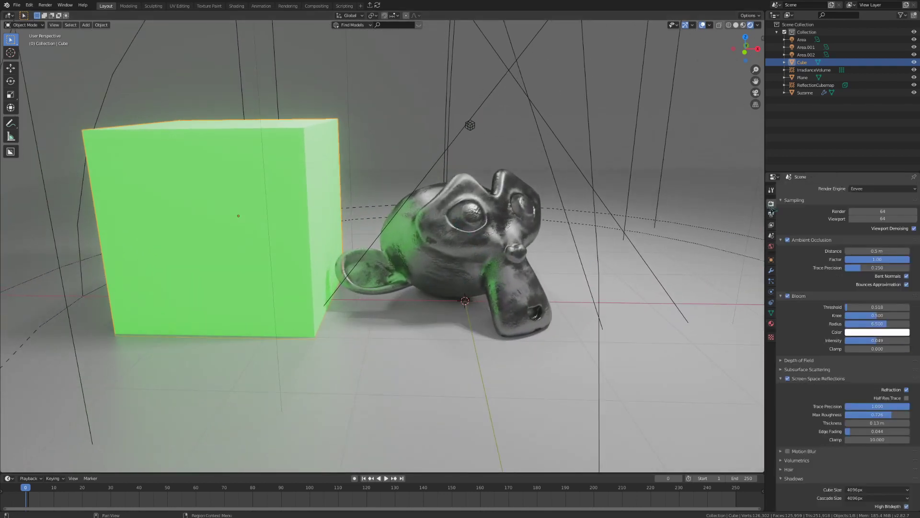
{"action": "left_click", "coordinate": [788, 378]}
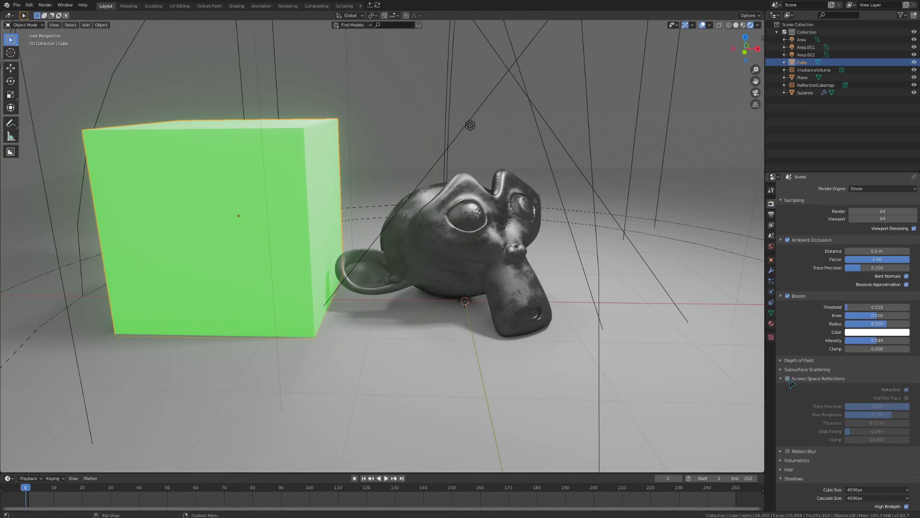
{"action": "left_click", "coordinate": [787, 378]}
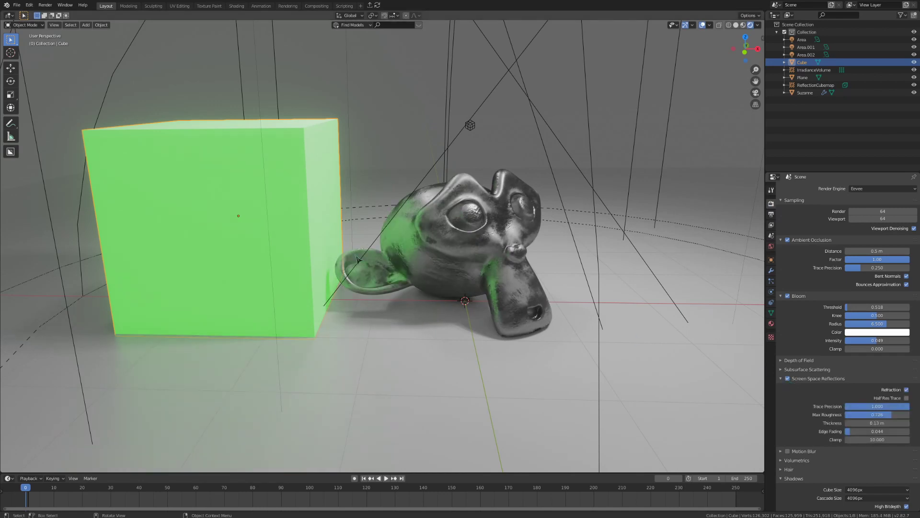
Step: Scale up the irradiance volume so it surrounds both the green cube and Suzanne
{"action": "scroll", "coordinate": [288, 191], "scroll_direction": "down", "scroll_amount": 5}
{"action": "left_click", "coordinate": [290, 188]}
{"action": "key", "text": "s"}
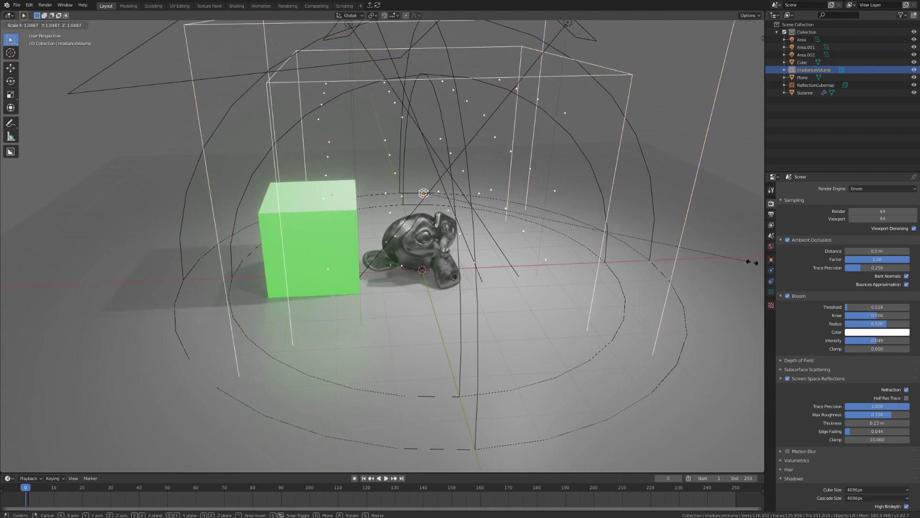
{"action": "left_click", "coordinate": [62, 269]}
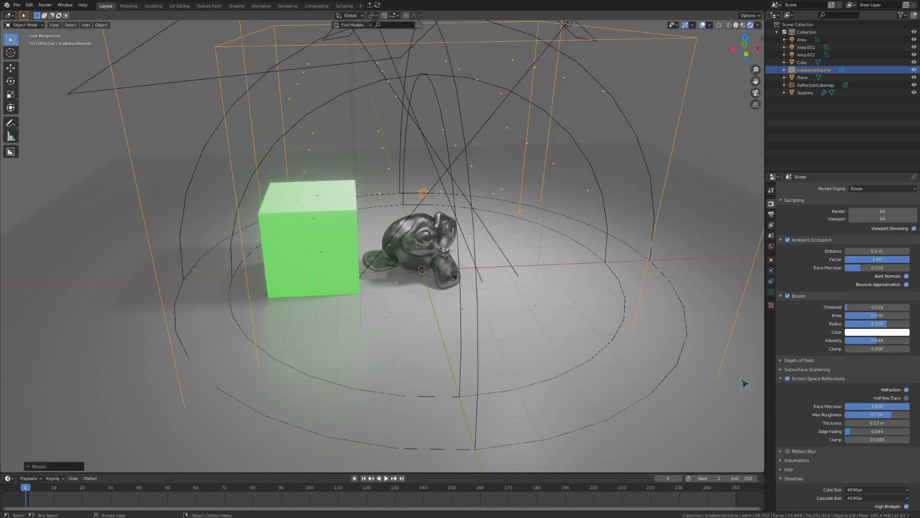
Step: Bake the indirect lighting for the light probes and return the viewport to rendered shading
{"action": "scroll", "coordinate": [838, 393], "scroll_direction": "down", "scroll_amount": 3}
{"action": "left_click", "coordinate": [800, 470]}
{"action": "scroll", "coordinate": [814, 431], "scroll_direction": "down", "scroll_amount": 3}
{"action": "left_click", "coordinate": [837, 408]}
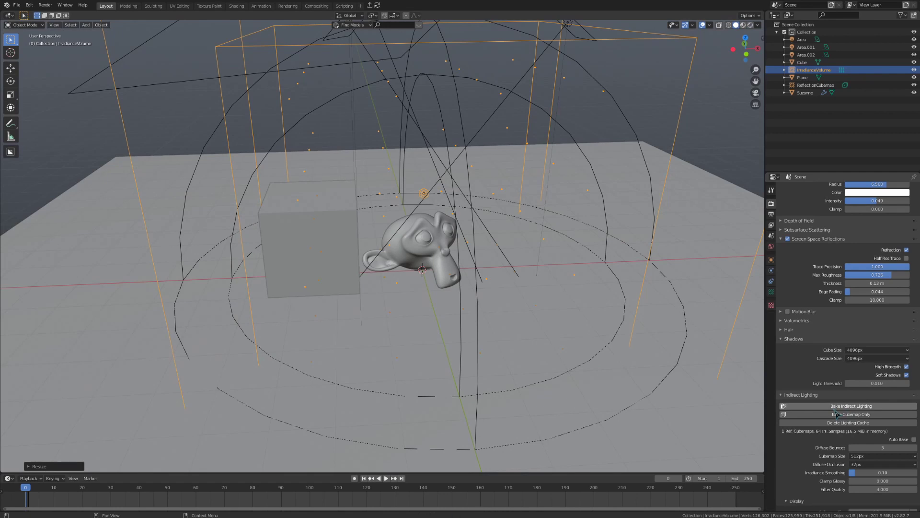
{"action": "middle_click_drag", "start_coordinate": [513, 331], "coordinate": [502, 327]}
{"action": "key", "text": "z"}
{"action": "left_click", "coordinate": [502, 288]}
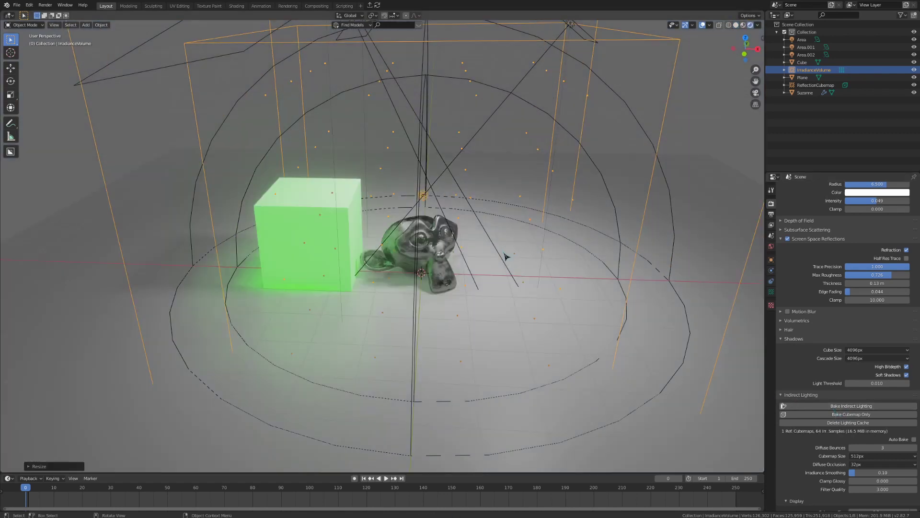
Step: Turn off Screen Space Reflections and inspect the baked green reflections on Suzanne up close
{"action": "mouse_move", "coordinate": [465, 298]}
{"action": "middle_mouse_down"}
{"action": "mouse_move", "coordinate": [473, 289]}
{"action": "mouse_move", "coordinate": [507, 294]}
{"action": "mouse_move", "coordinate": [478, 287]}
{"action": "middle_mouse_up"}
{"action": "scroll", "coordinate": [477, 288], "scroll_direction": "up", "scroll_amount": 1}
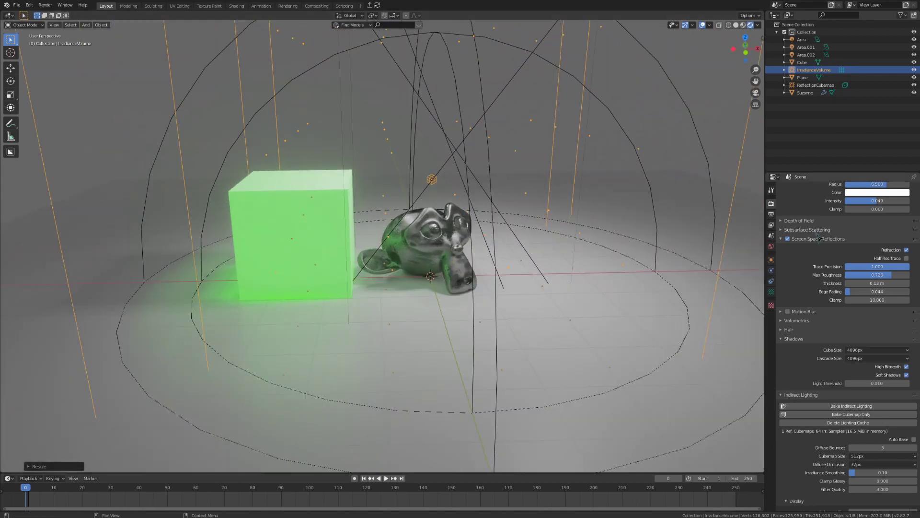
{"action": "left_click", "coordinate": [787, 239]}
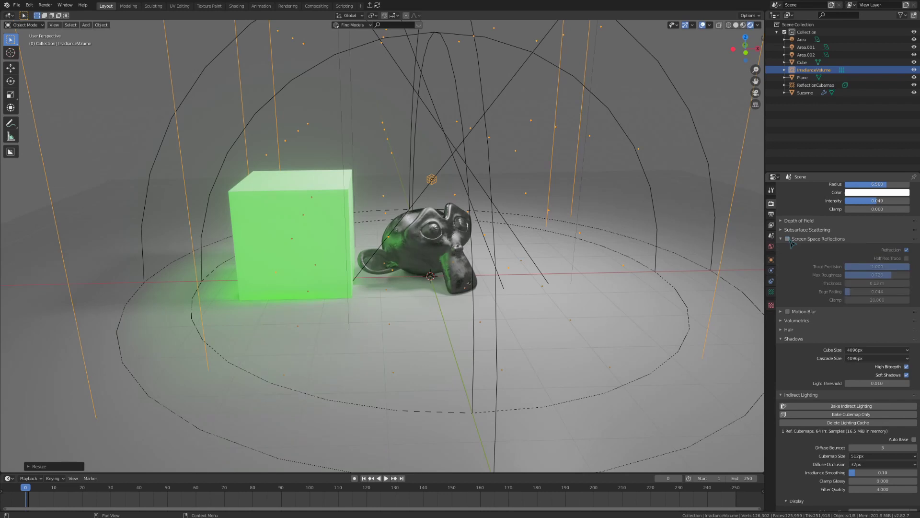
{"action": "middle_click_drag", "start_coordinate": [479, 307], "coordinate": [105, 324]}
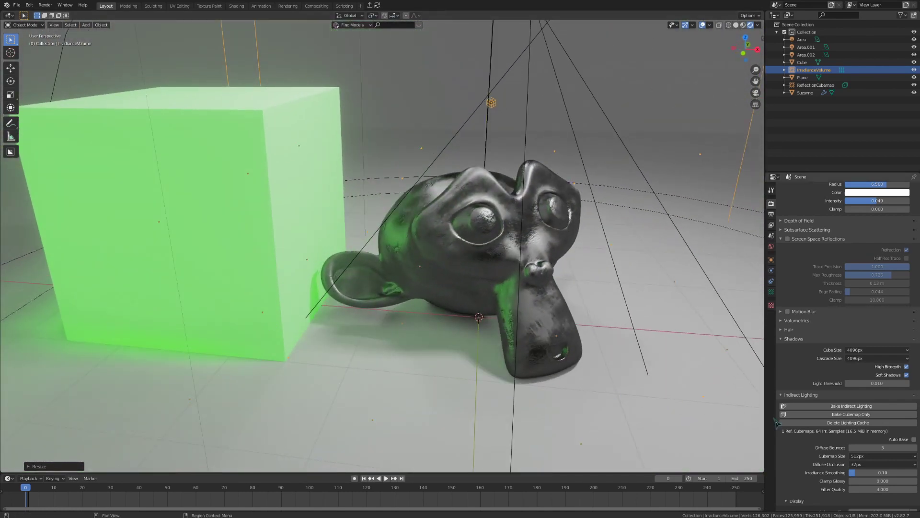
Step: Delete the lighting cache and bake the indirect lighting again to compare Suzanne with and without it
{"action": "left_click", "coordinate": [816, 424]}
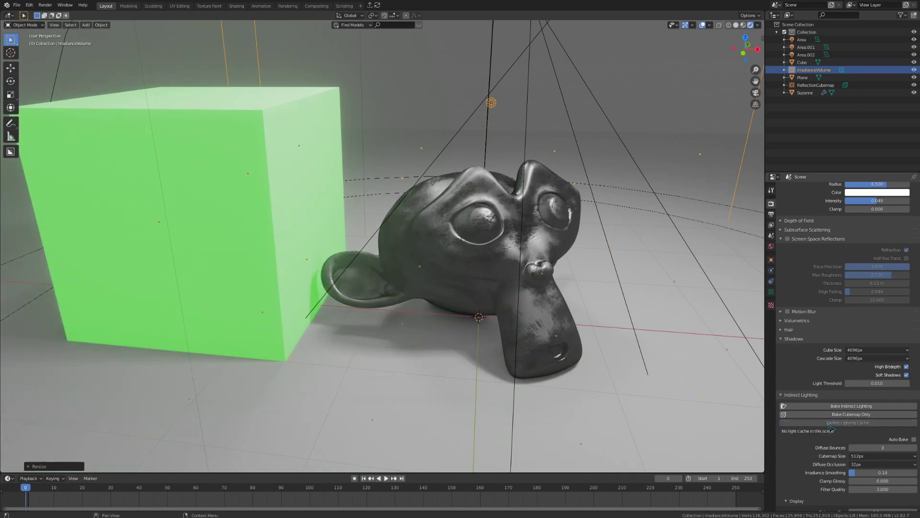
{"action": "left_click", "coordinate": [833, 409]}
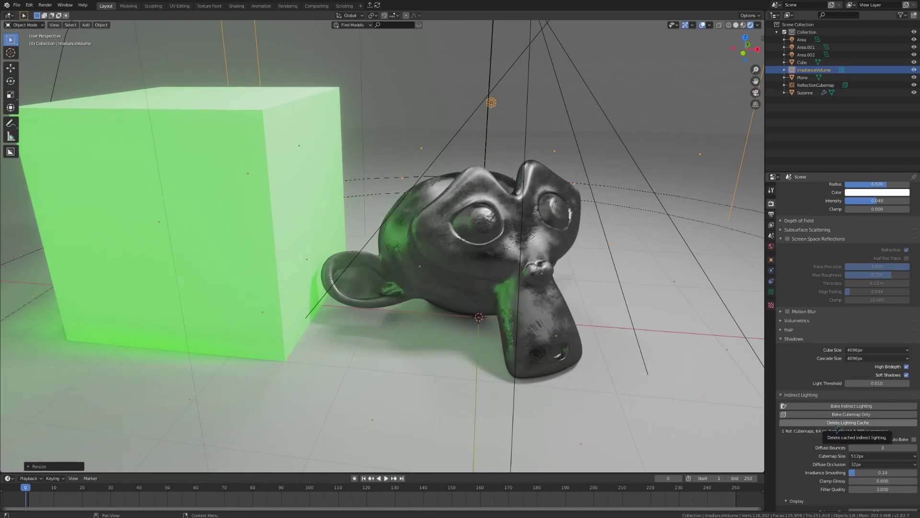
{"action": "scroll", "coordinate": [892, 426], "scroll_direction": "down", "scroll_amount": 3}
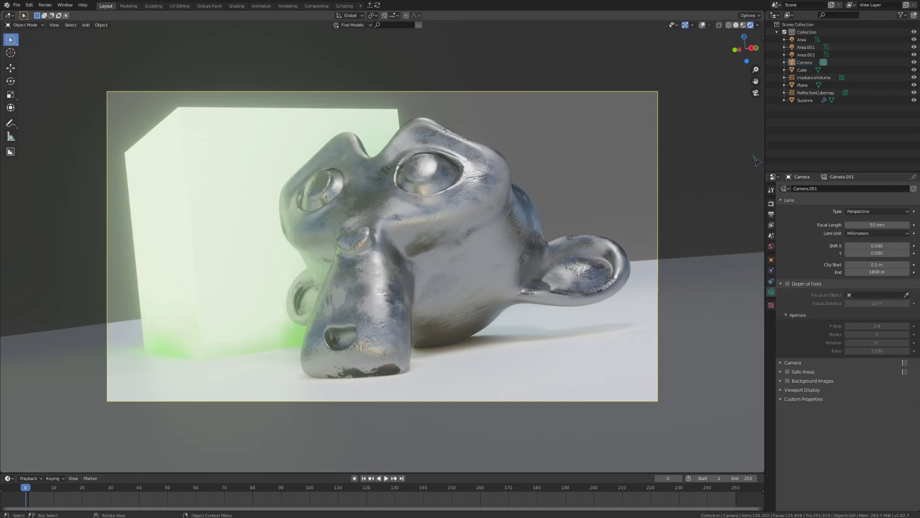
Step: Enable Depth of Field on the camera, with an F-Stop of 0.1 and a focus distance of about 4.6 m
{"action": "left_click", "coordinate": [805, 63]}
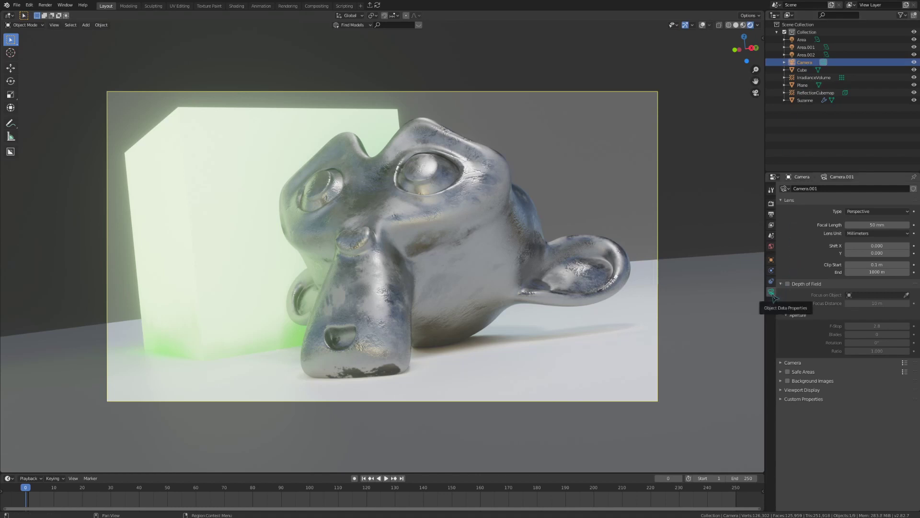
{"action": "left_click", "coordinate": [788, 285]}
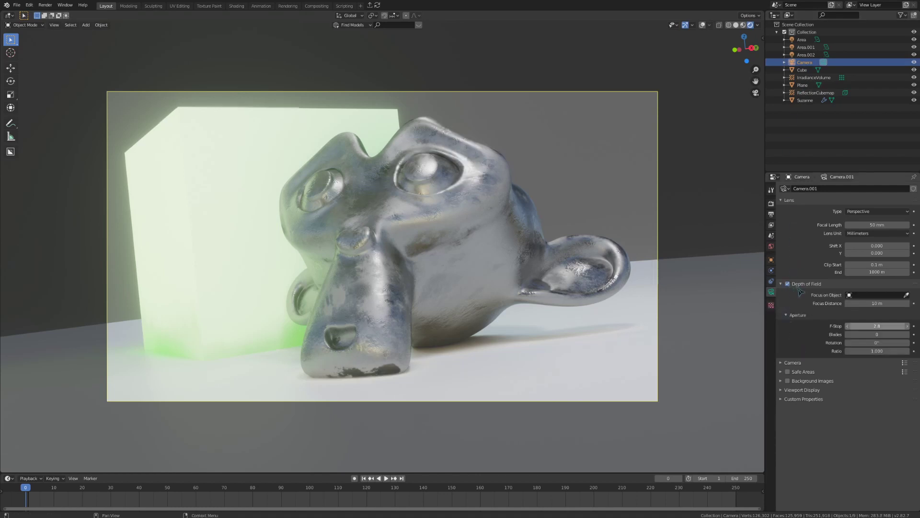
{"action": "left_click", "coordinate": [883, 325]}
{"action": "key", "text": "Return"}
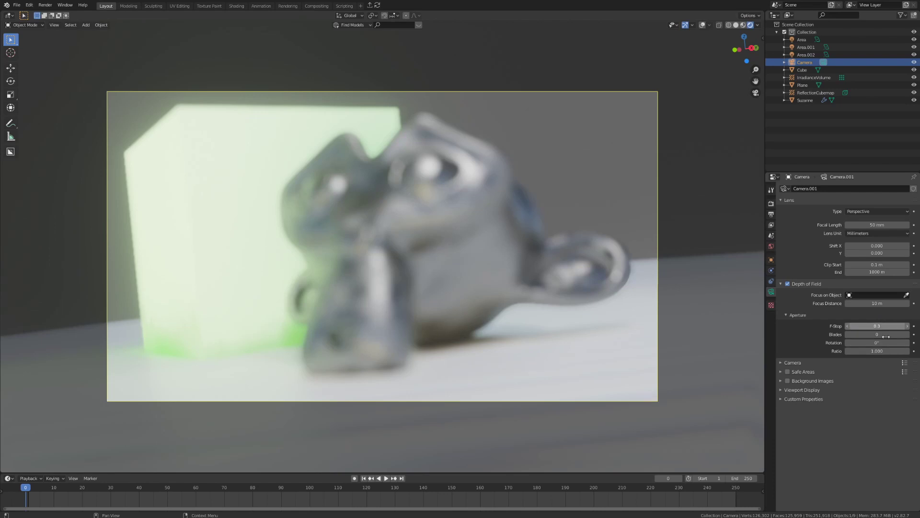
{"action": "left_click_drag", "start_coordinate": [877, 303], "coordinate": [862, 303]}
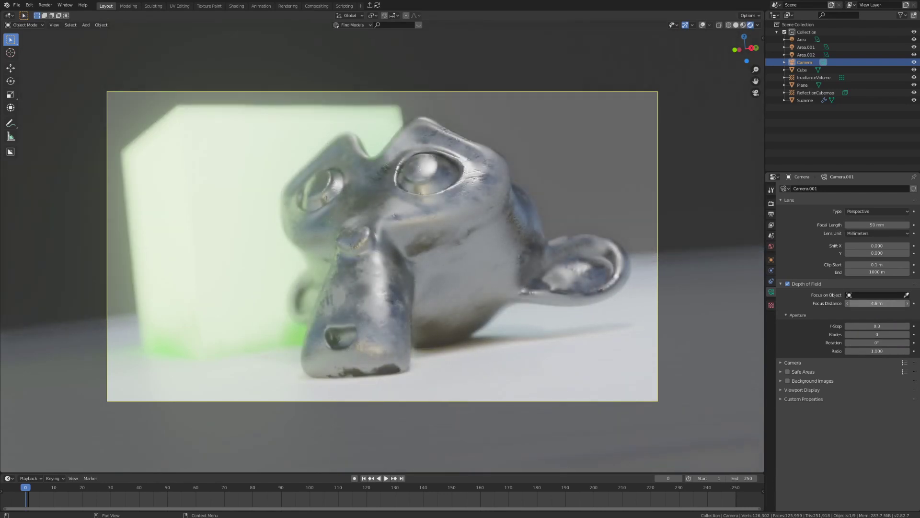